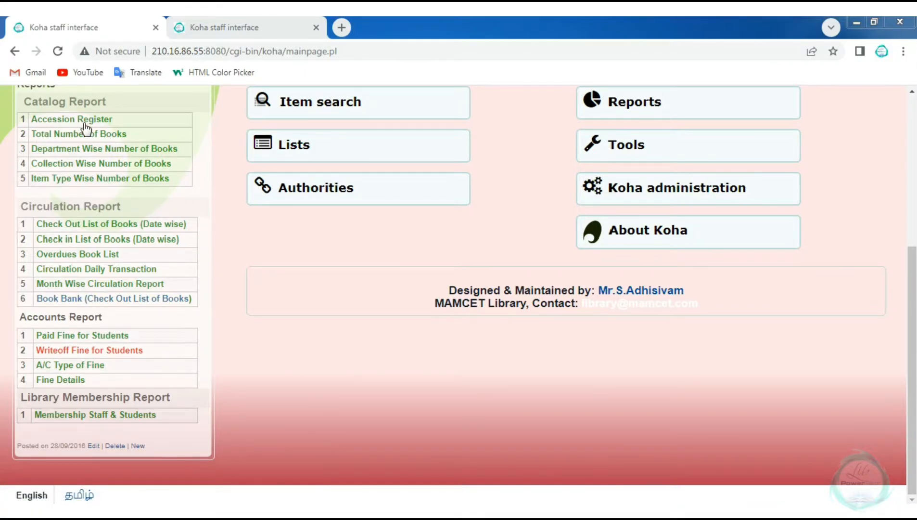
Review the Catalog, Circulation, Accounts and Library Membership report links listed on the Koha home page.
{"action": "left_click_drag", "start_coordinate": [117, 120], "coordinate": [32, 119]}
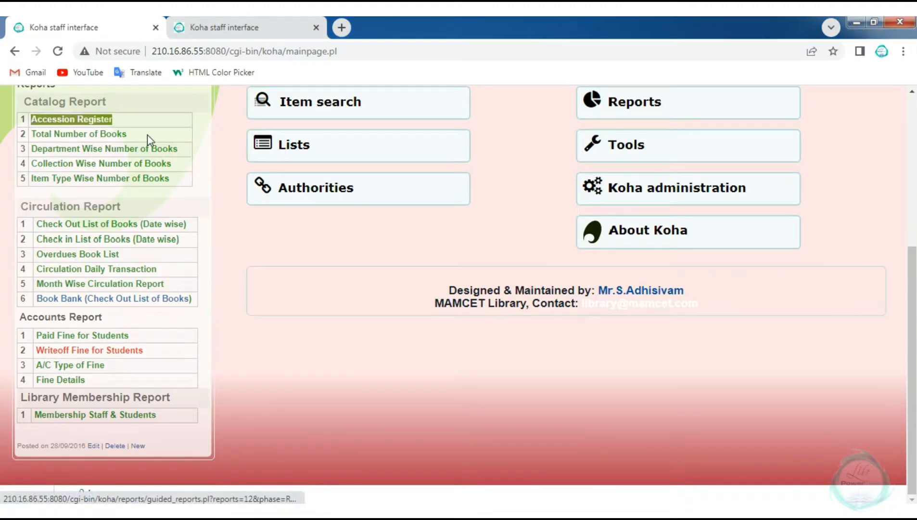
{"action": "left_click", "coordinate": [129, 135]}
{"action": "left_click_drag", "start_coordinate": [128, 135], "coordinate": [30, 135]}
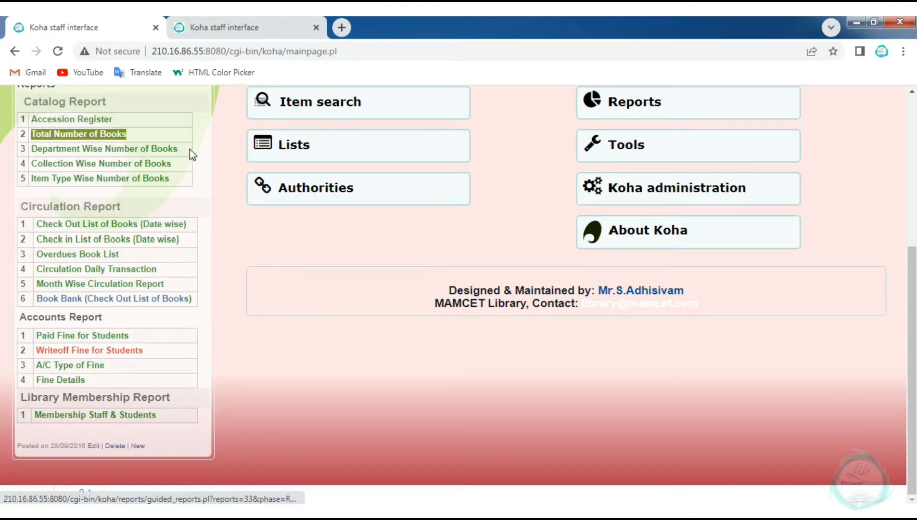
{"action": "left_click_drag", "start_coordinate": [178, 148], "coordinate": [43, 148]}
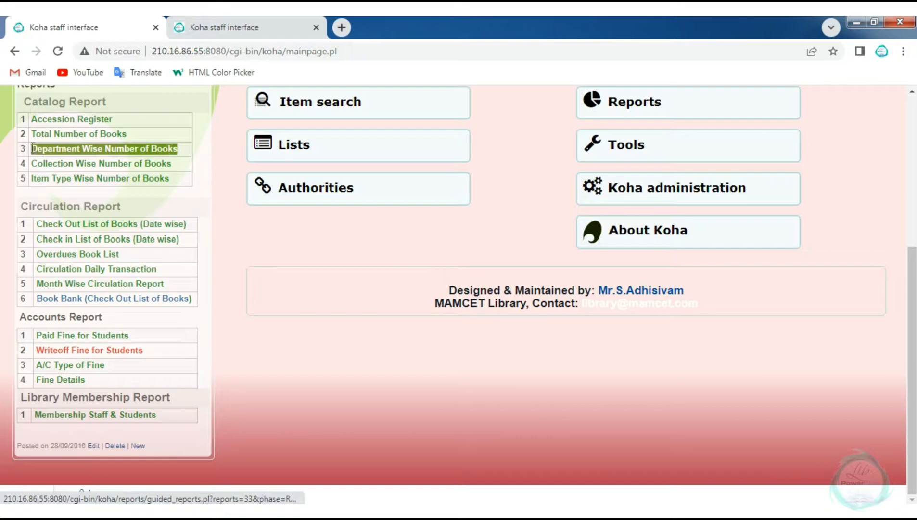
{"action": "left_click_drag", "start_coordinate": [181, 164], "coordinate": [33, 163]}
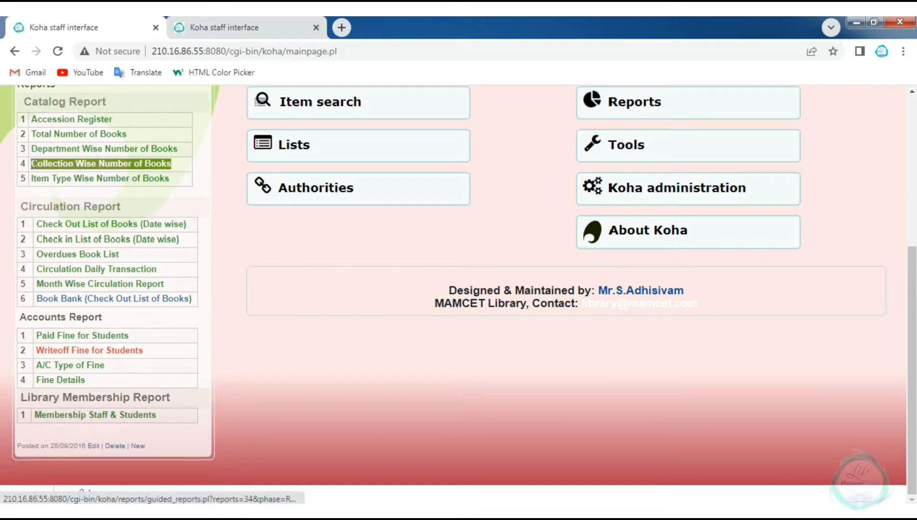
{"action": "left_click_drag", "start_coordinate": [183, 179], "coordinate": [29, 179]}
{"action": "left_click_drag", "start_coordinate": [144, 211], "coordinate": [19, 208]}
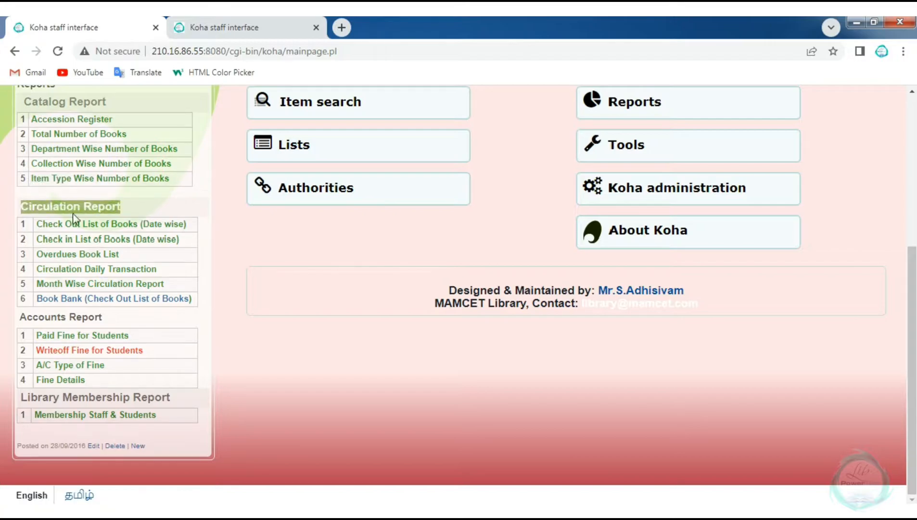
{"action": "left_click_drag", "start_coordinate": [195, 224], "coordinate": [48, 225]}
{"action": "left_click_drag", "start_coordinate": [190, 243], "coordinate": [37, 248]}
{"action": "left_click_drag", "start_coordinate": [144, 258], "coordinate": [38, 259]}
{"action": "left_click_drag", "start_coordinate": [169, 269], "coordinate": [39, 266]}
{"action": "left_click_drag", "start_coordinate": [185, 282], "coordinate": [35, 284]}
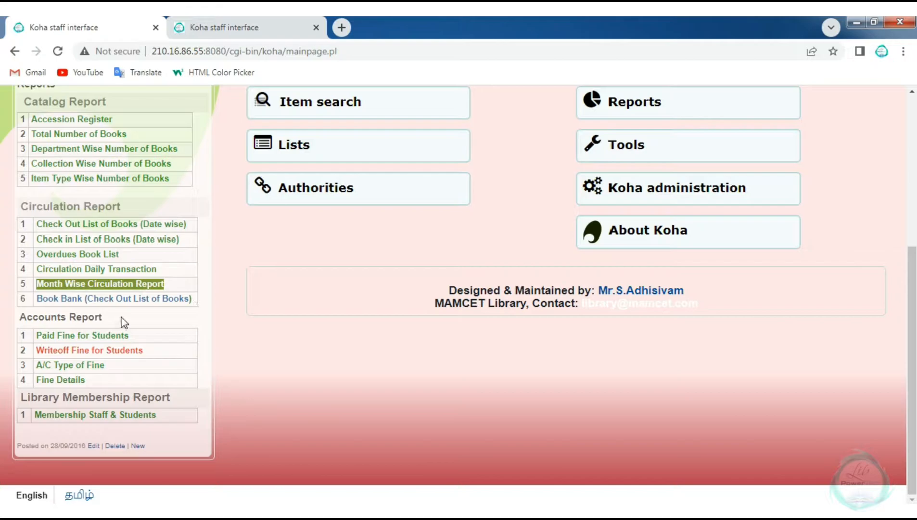
{"action": "left_click_drag", "start_coordinate": [122, 318], "coordinate": [27, 316]}
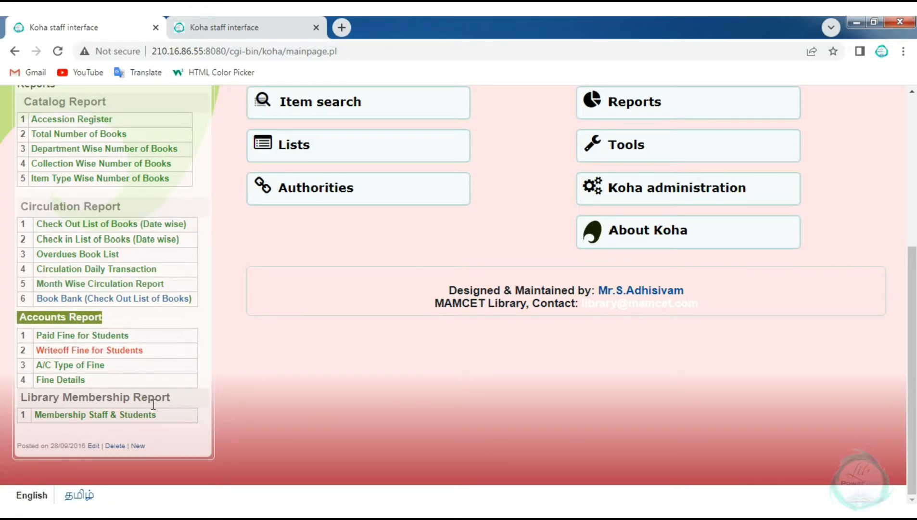
{"action": "left_click_drag", "start_coordinate": [171, 397], "coordinate": [22, 395]}
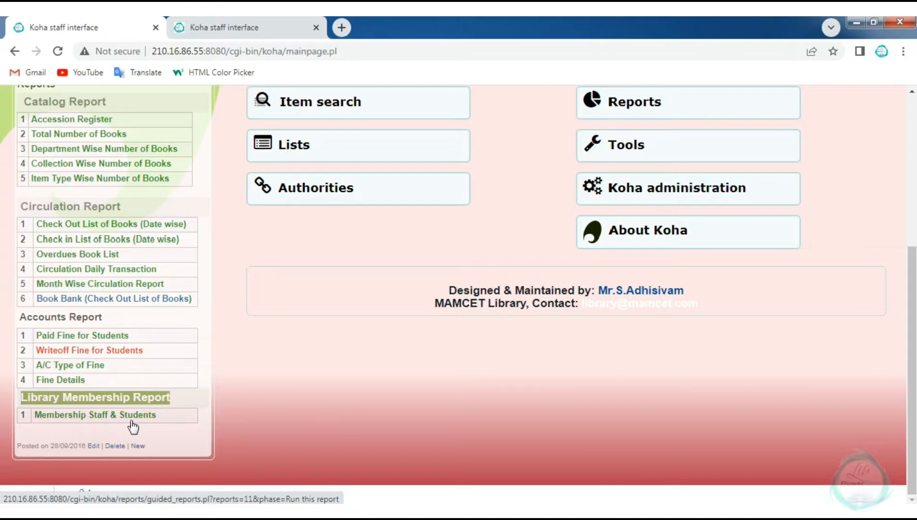
Check the News area and its Reports block on the second Koha staff interface page.
{"action": "left_click", "coordinate": [242, 29]}
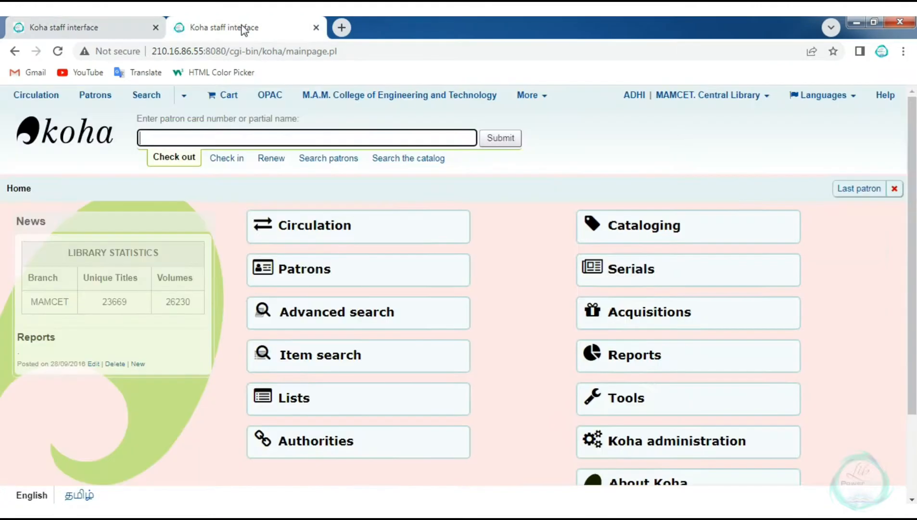
{"action": "left_click", "coordinate": [59, 413]}
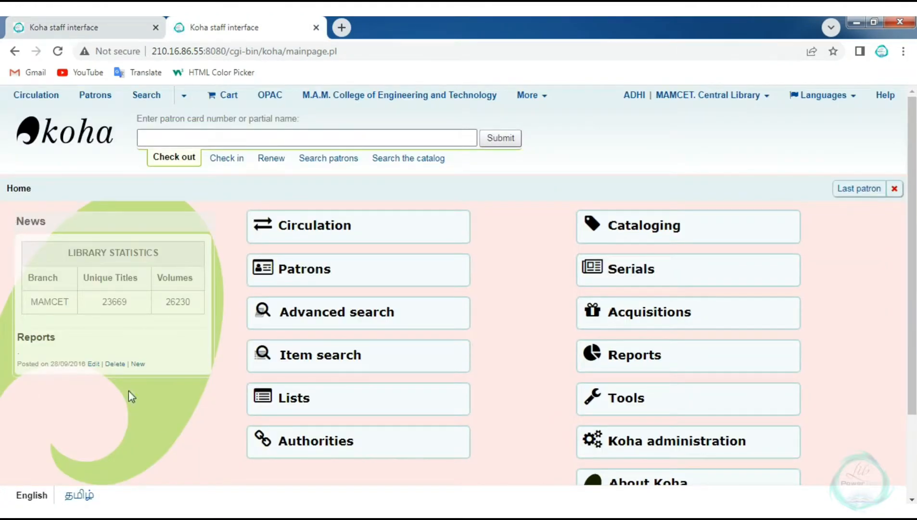
{"action": "scroll", "coordinate": [133, 358], "scroll_direction": "down", "scroll_amount": 3}
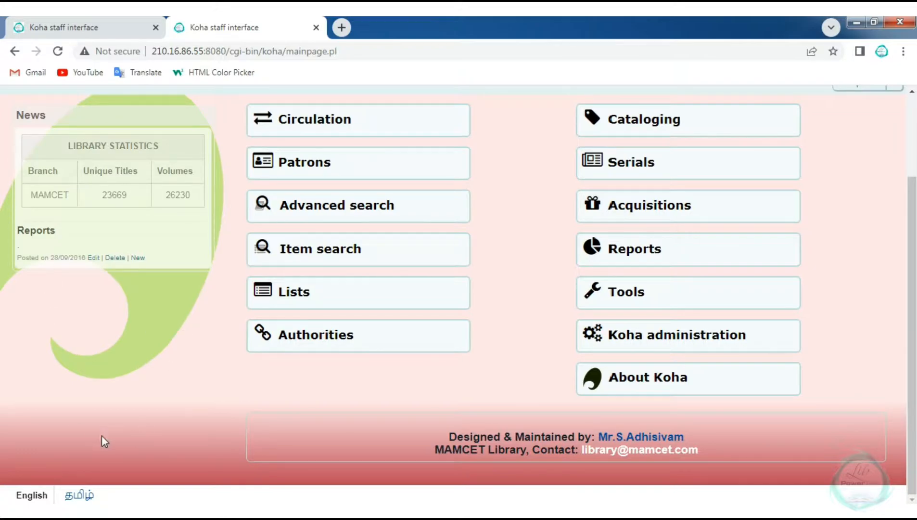
{"action": "scroll", "coordinate": [147, 385], "scroll_direction": "up", "scroll_amount": 3}
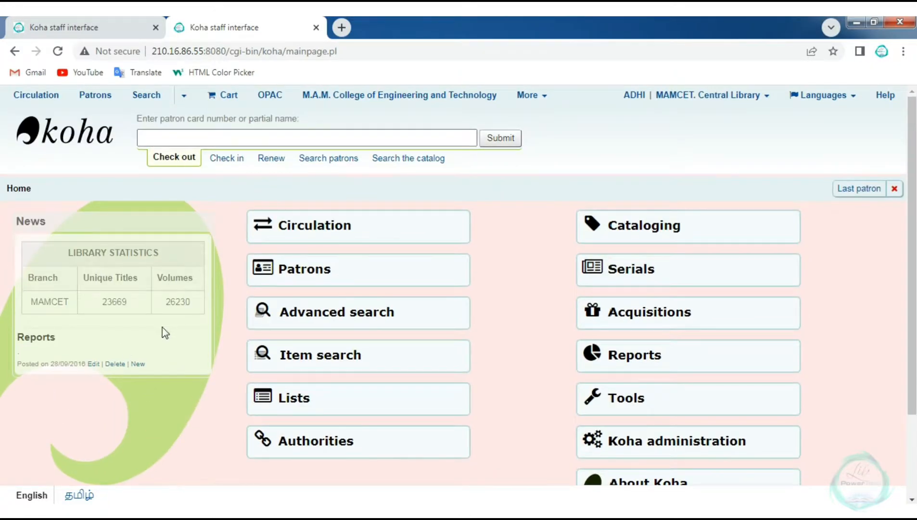
Open google.co.in in a new browser tab and search for "lib power tech".
{"action": "left_click", "coordinate": [341, 27]}
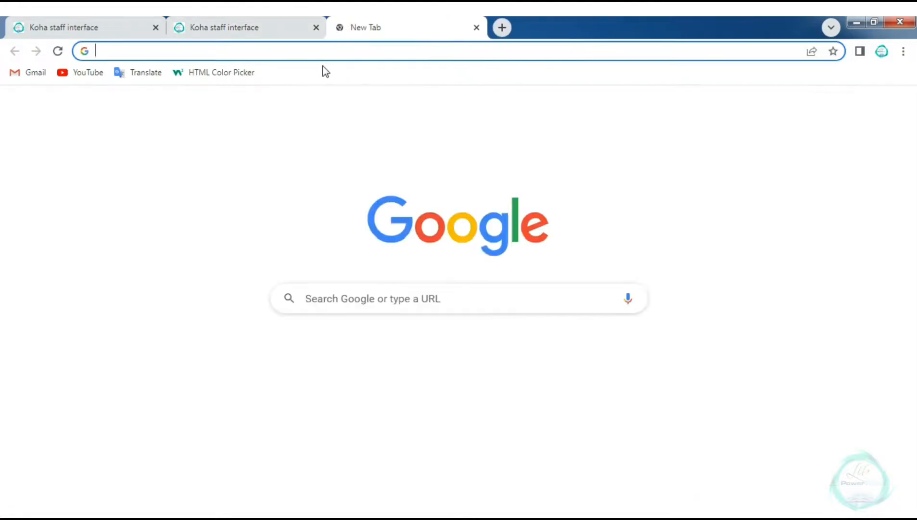
{"action": "left_click", "coordinate": [308, 56]}
{"action": "type", "text": "google.co.in"}
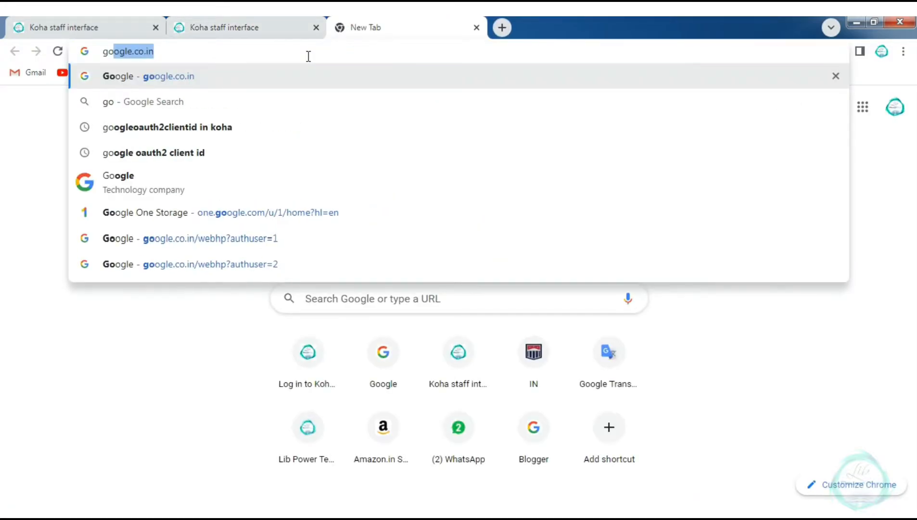
{"action": "key", "text": "Return"}
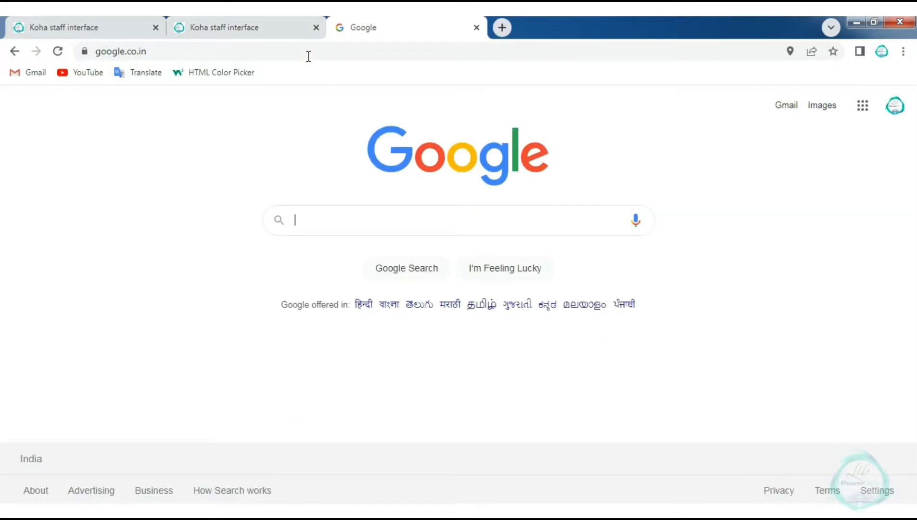
{"action": "type", "text": "lib"}
{"action": "key", "text": "Down"}
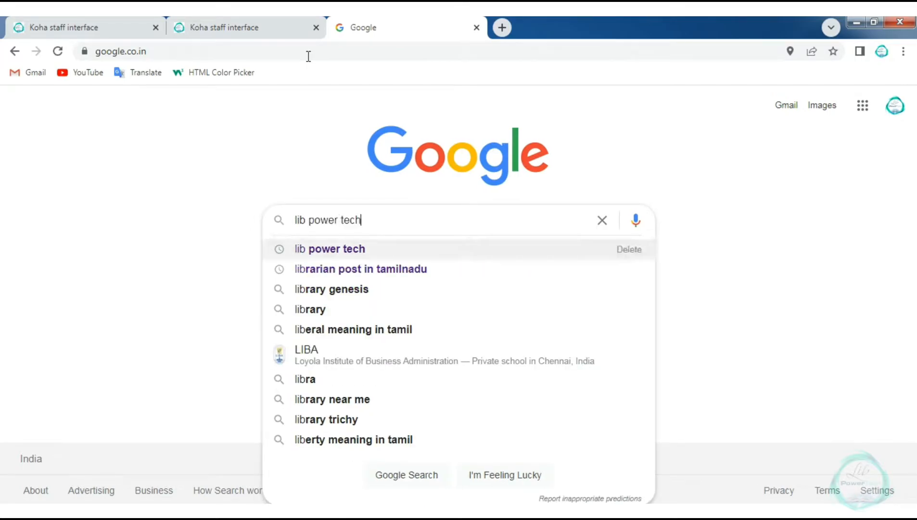
{"action": "key", "text": "Return"}
{"action": "scroll", "coordinate": [313, 118], "scroll_direction": "down", "scroll_amount": 5}
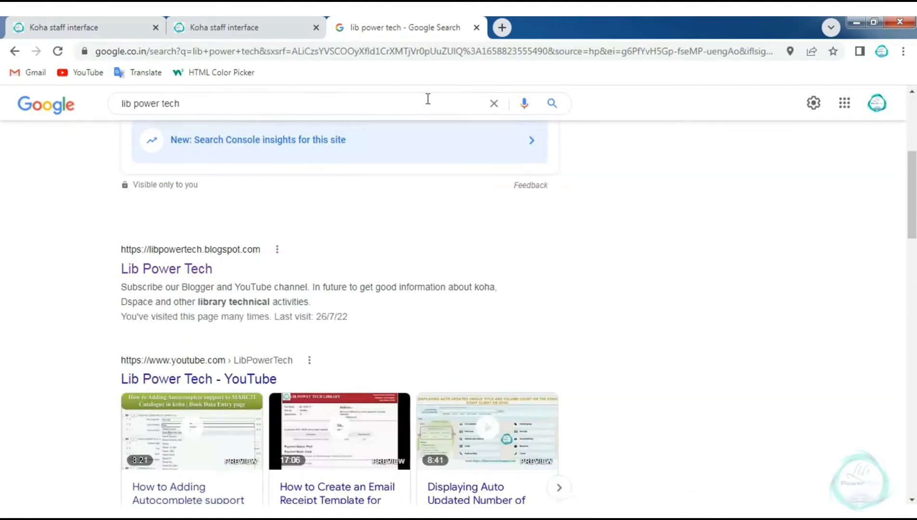
Open the Lib Power Tech blog and its article "How to set Instant Reports Options in the Koha Main Page".
{"action": "left_click", "coordinate": [175, 273]}
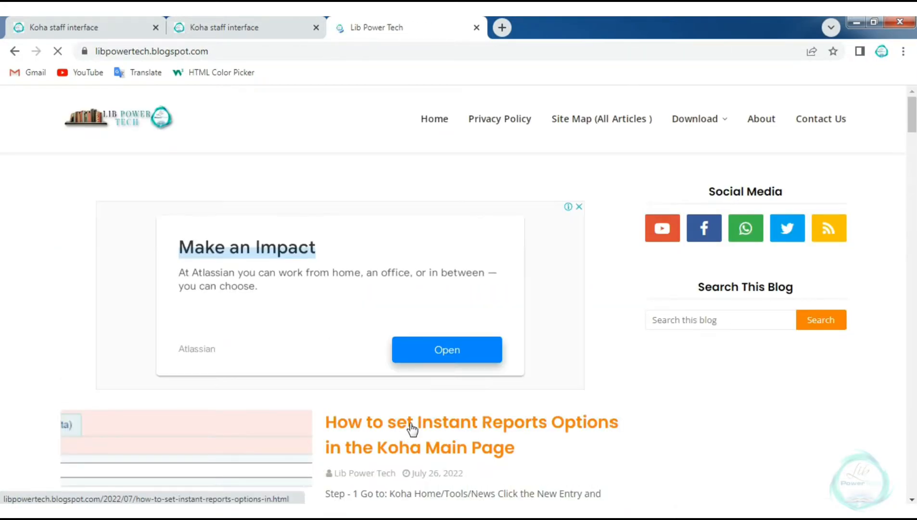
{"action": "left_click", "coordinate": [412, 428]}
{"action": "left_click", "coordinate": [666, 201]}
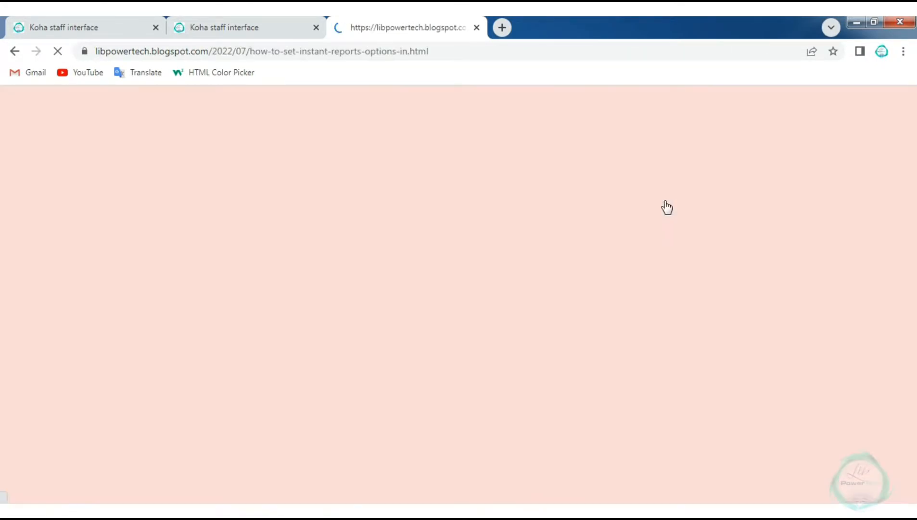
{"action": "left_click_drag", "start_coordinate": [59, 221], "coordinate": [120, 255]}
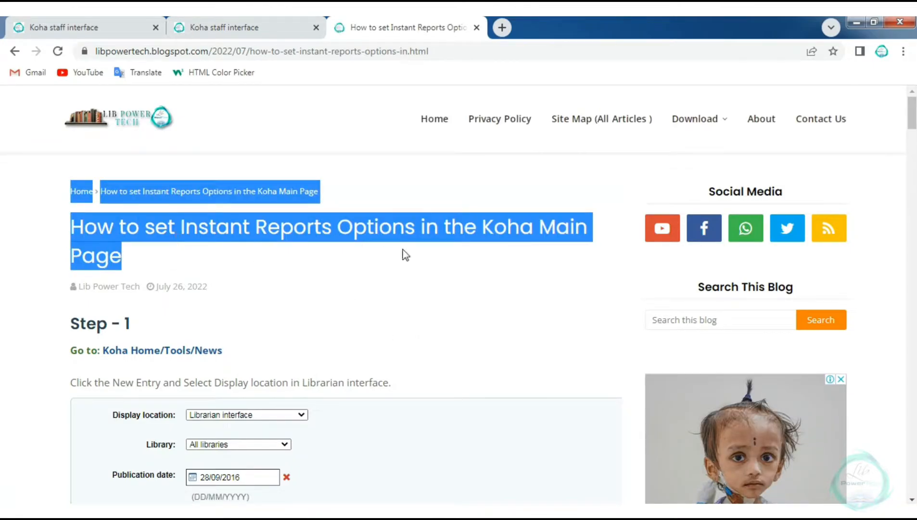
{"action": "left_click", "coordinate": [258, 284]}
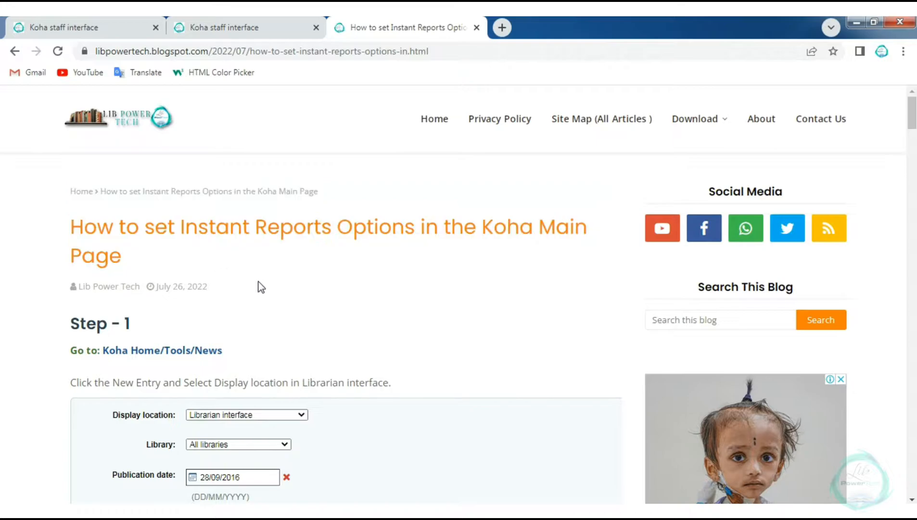
Read Step - 1 of the article for the path to the Koha News tool and the new entry settings.
{"action": "scroll", "coordinate": [259, 284], "scroll_direction": "down", "scroll_amount": 4}
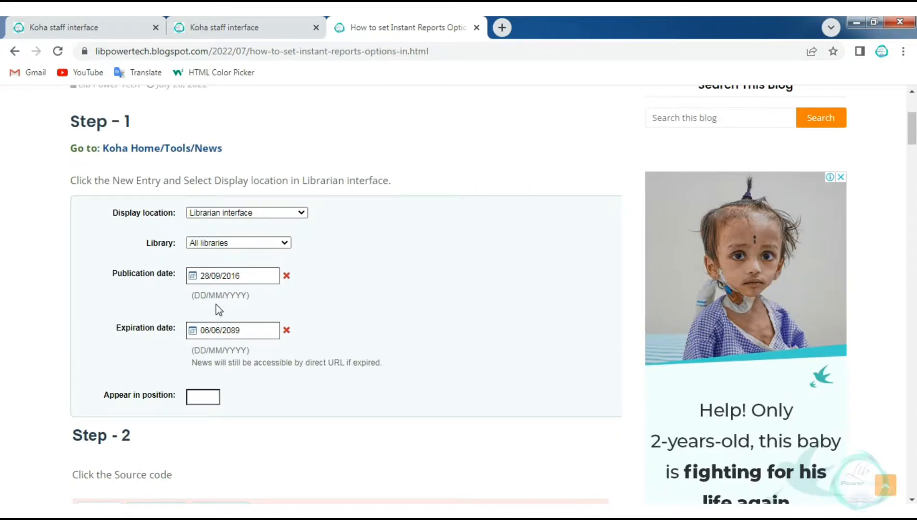
{"action": "scroll", "coordinate": [214, 307], "scroll_direction": "down", "scroll_amount": 4}
{"action": "scroll", "coordinate": [215, 311], "scroll_direction": "up", "scroll_amount": 4}
{"action": "left_click_drag", "start_coordinate": [71, 151], "coordinate": [225, 153]}
{"action": "left_click", "coordinate": [179, 162]}
{"action": "left_click_drag", "start_coordinate": [167, 151], "coordinate": [191, 149]}
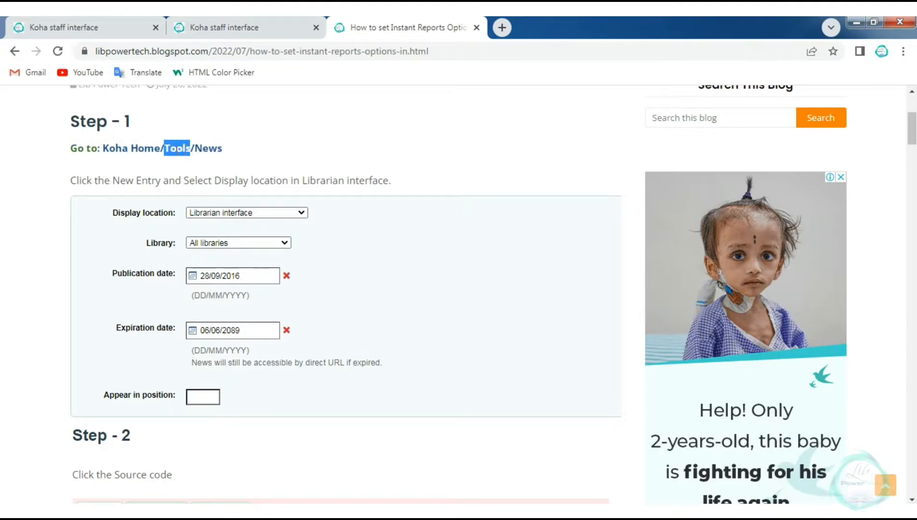
Return to the Koha staff interface and open the News tool, following the path given in the article.
{"action": "left_click", "coordinate": [234, 27]}
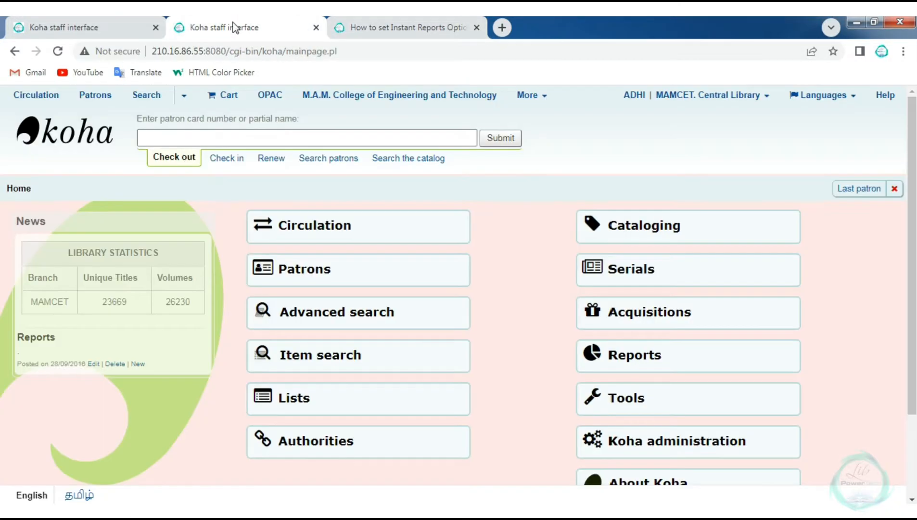
{"action": "left_click", "coordinate": [629, 408]}
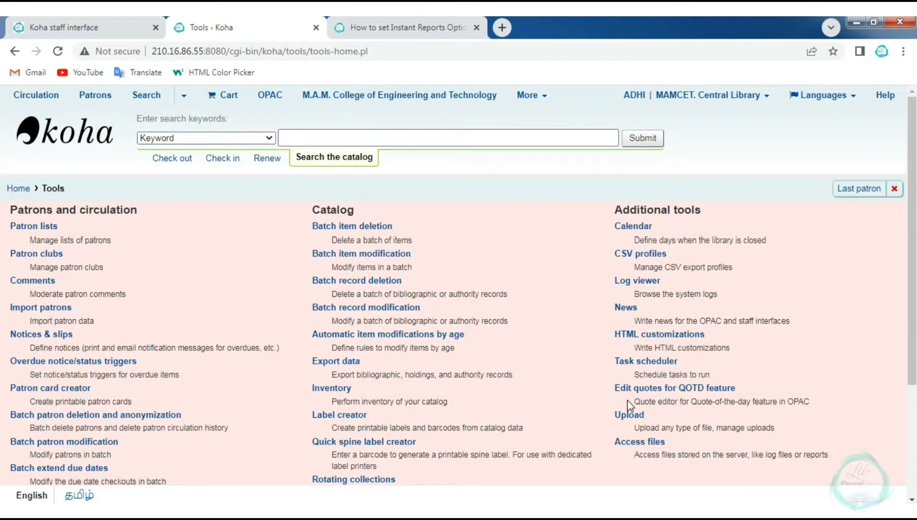
{"action": "left_click", "coordinate": [404, 18]}
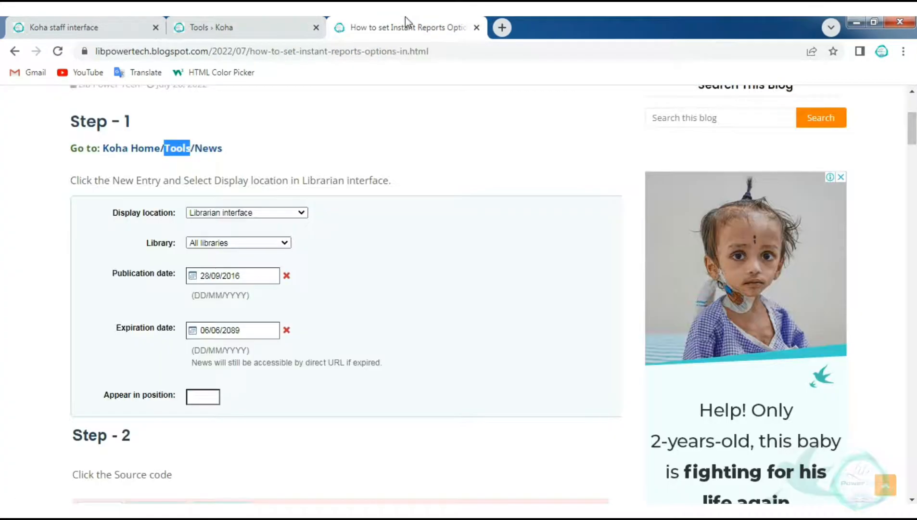
{"action": "left_click", "coordinate": [198, 143]}
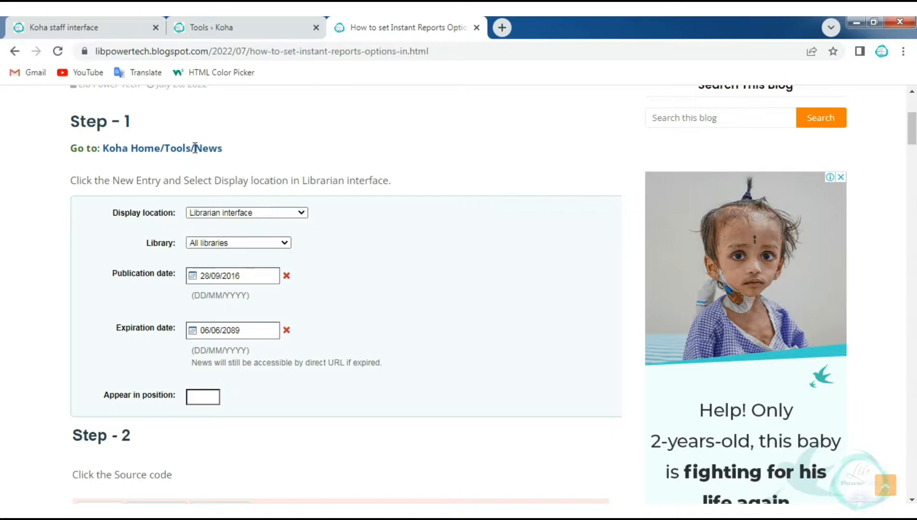
{"action": "left_click_drag", "start_coordinate": [195, 148], "coordinate": [223, 147]}
{"action": "left_click", "coordinate": [250, 29]}
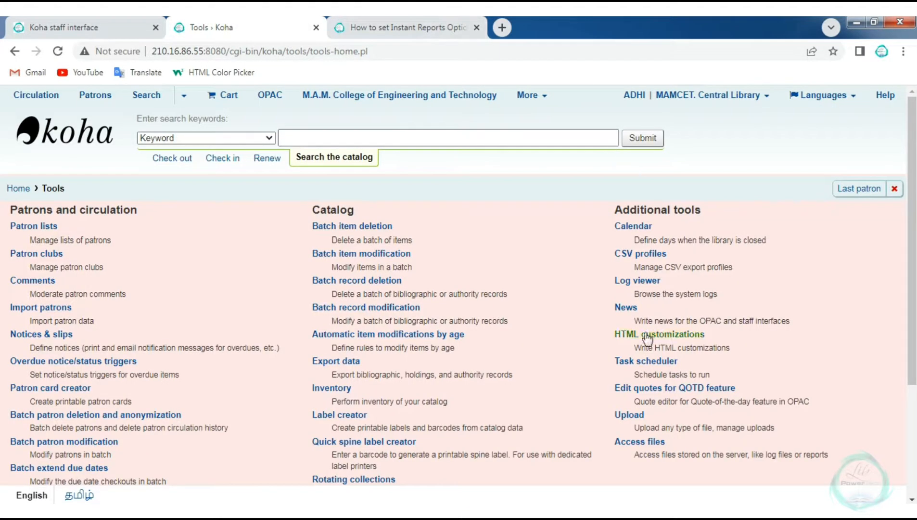
{"action": "left_click", "coordinate": [628, 312]}
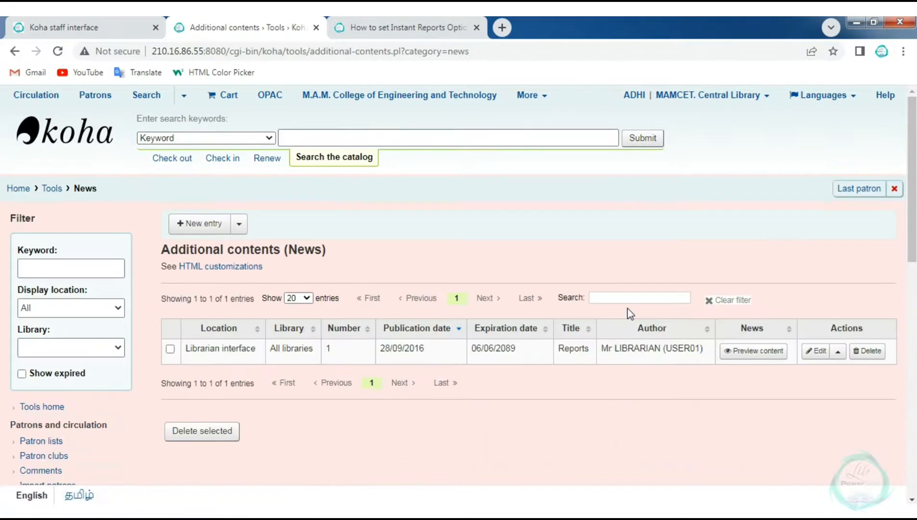
Start a new news entry with Librarian interface as display location and All libraries as library, matching the article.
{"action": "left_click", "coordinate": [205, 228]}
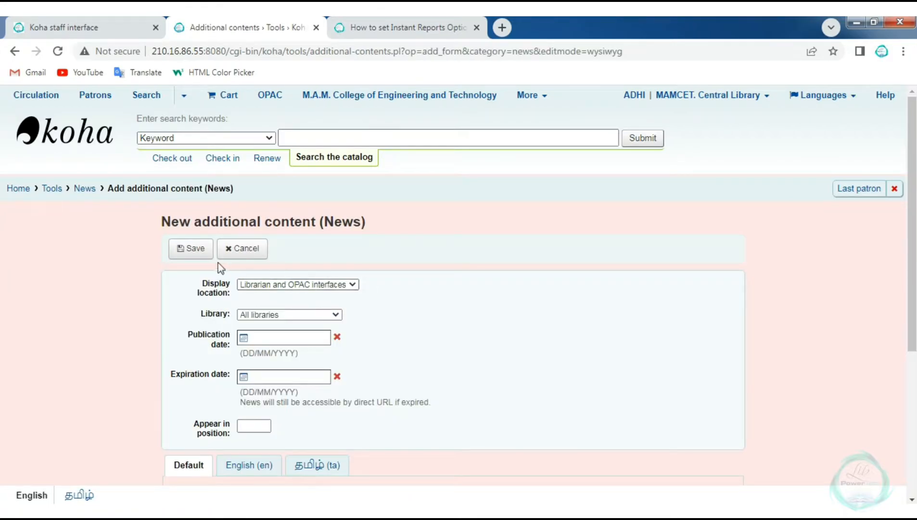
{"action": "left_click", "coordinate": [283, 287]}
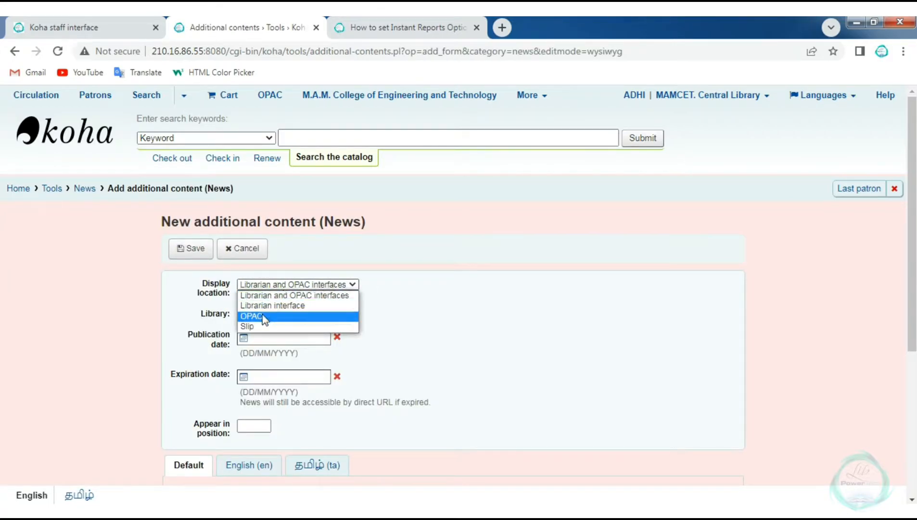
{"action": "left_click", "coordinate": [286, 309]}
{"action": "left_click", "coordinate": [375, 30]}
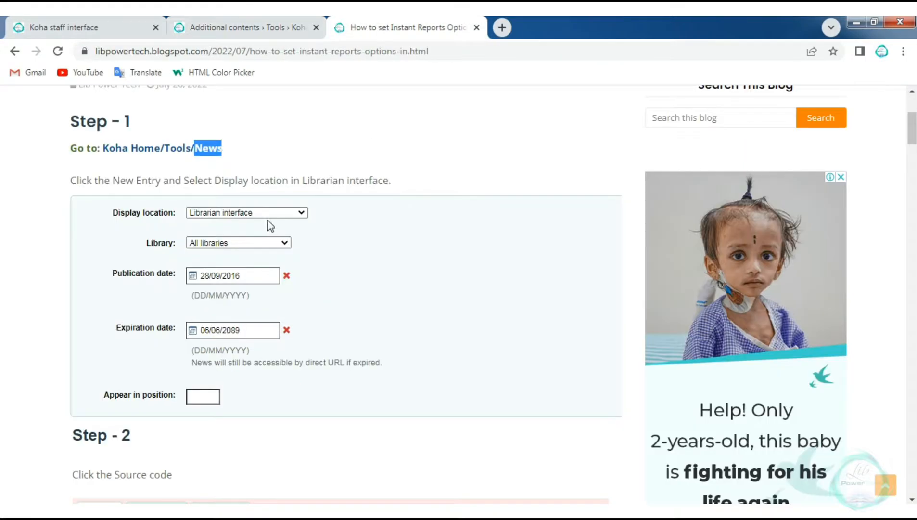
{"action": "left_click", "coordinate": [229, 30]}
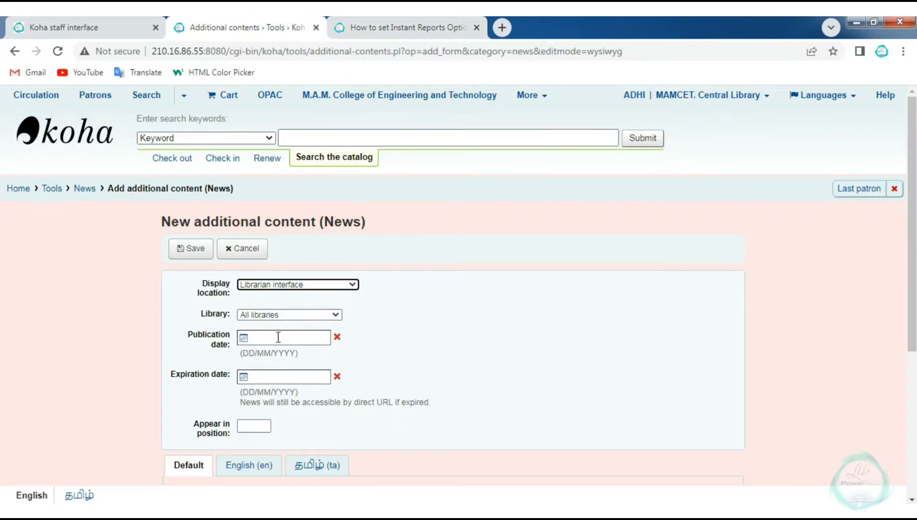
{"action": "left_click", "coordinate": [328, 315]}
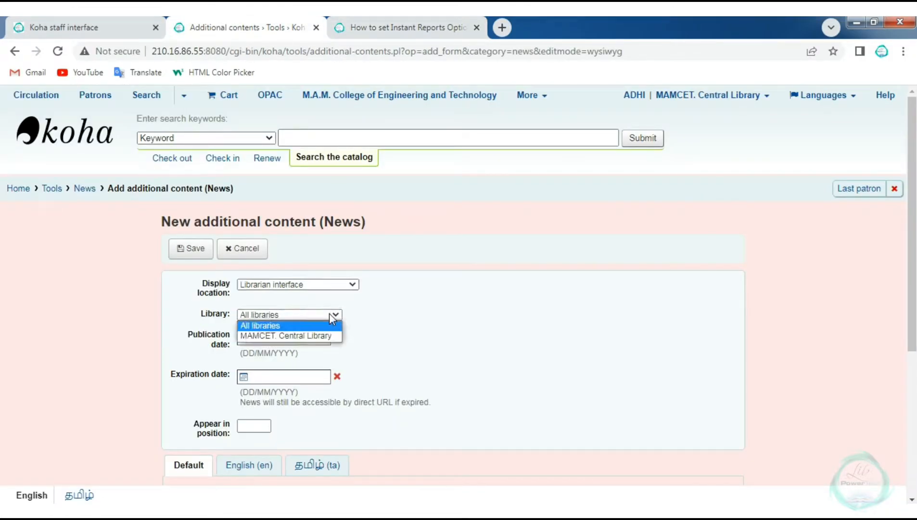
{"action": "left_click", "coordinate": [284, 326]}
Set the news entry's publication date to 26/07/2022 and its expiration date to 30/12/2030.
{"action": "left_click", "coordinate": [276, 338]}
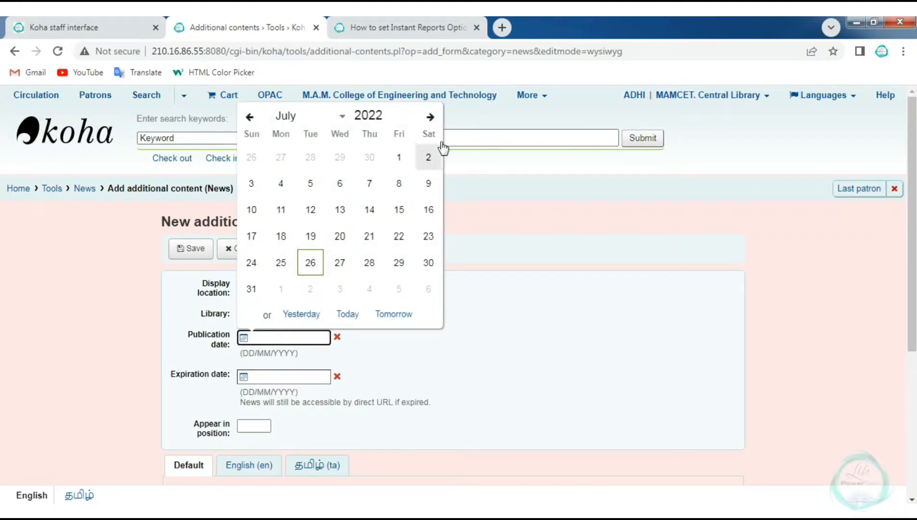
{"action": "left_click", "coordinate": [310, 262]}
{"action": "left_click", "coordinate": [284, 377]}
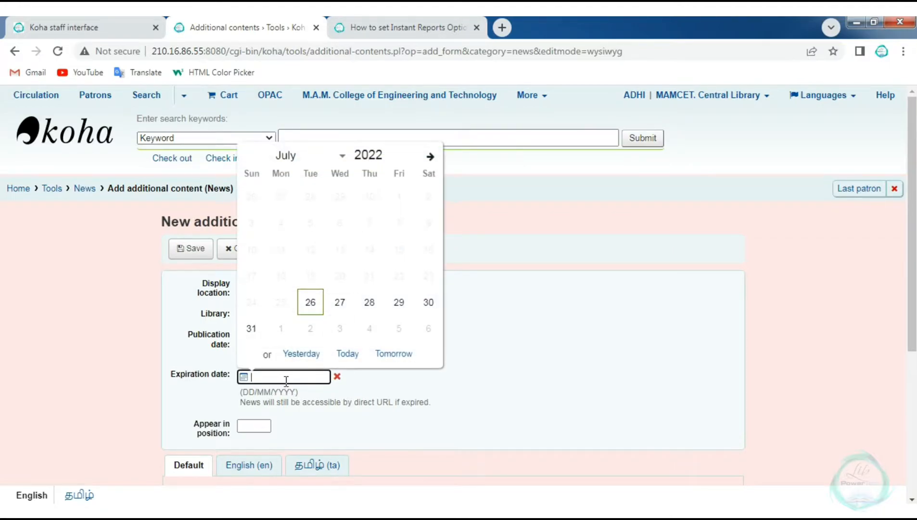
{"action": "left_click", "coordinate": [429, 157]}
{"action": "left_click", "coordinate": [429, 157]}
{"action": "left_click", "coordinate": [429, 156]}
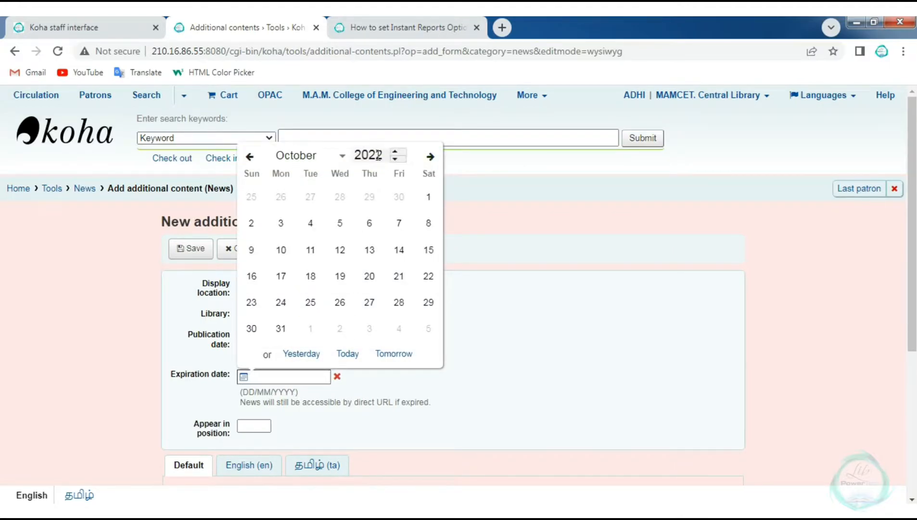
{"action": "left_click", "coordinate": [394, 151]}
{"action": "left_click", "coordinate": [395, 152]}
{"action": "left_click", "coordinate": [394, 151]}
{"action": "left_click", "coordinate": [395, 151]}
{"action": "left_click", "coordinate": [395, 151]}
{"action": "left_click", "coordinate": [395, 151]}
{"action": "left_click", "coordinate": [395, 151]}
{"action": "left_click", "coordinate": [395, 151]}
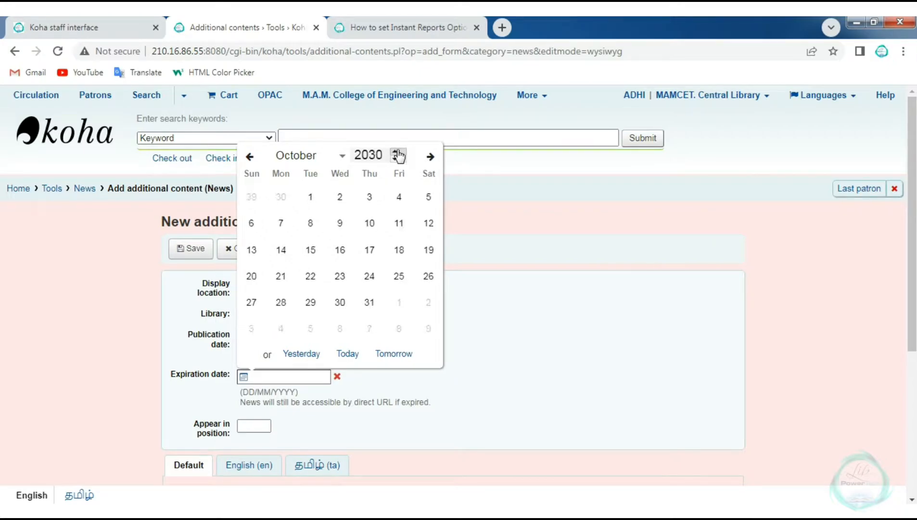
{"action": "left_click", "coordinate": [340, 303]}
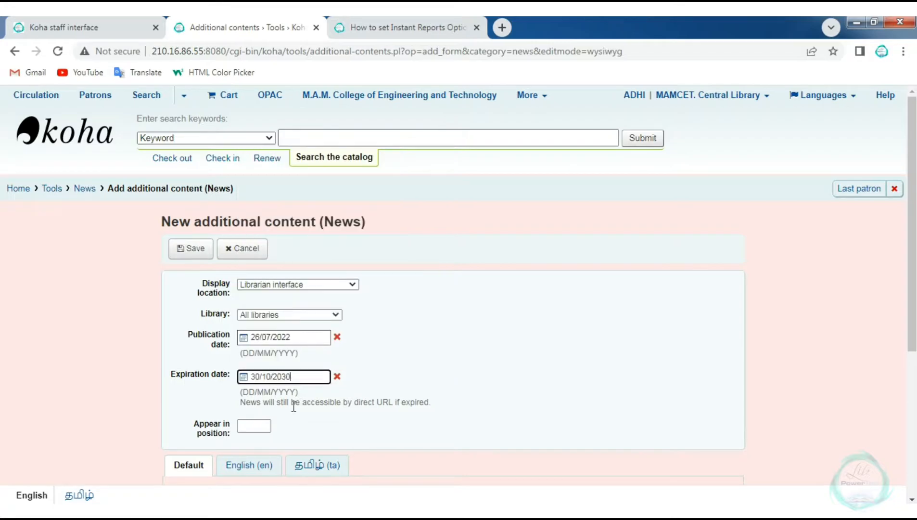
{"action": "left_click", "coordinate": [272, 376]}
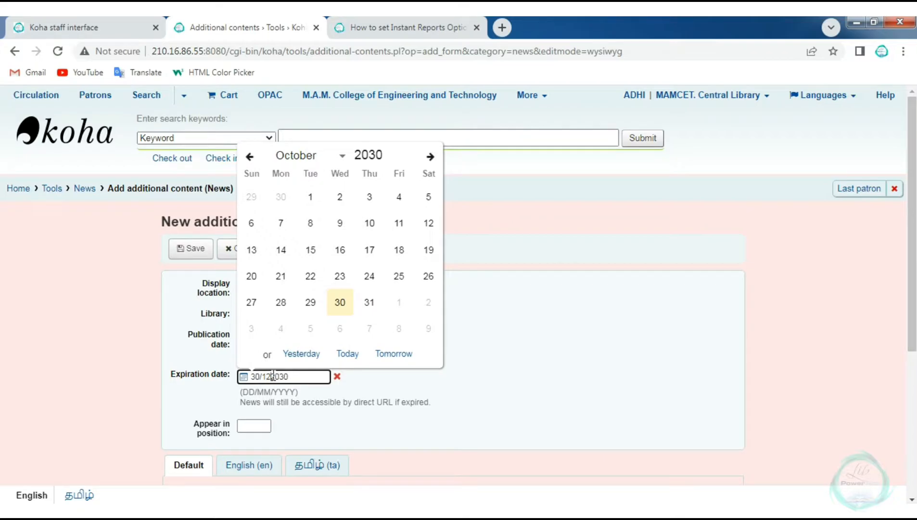
{"action": "left_click", "coordinate": [436, 379]}
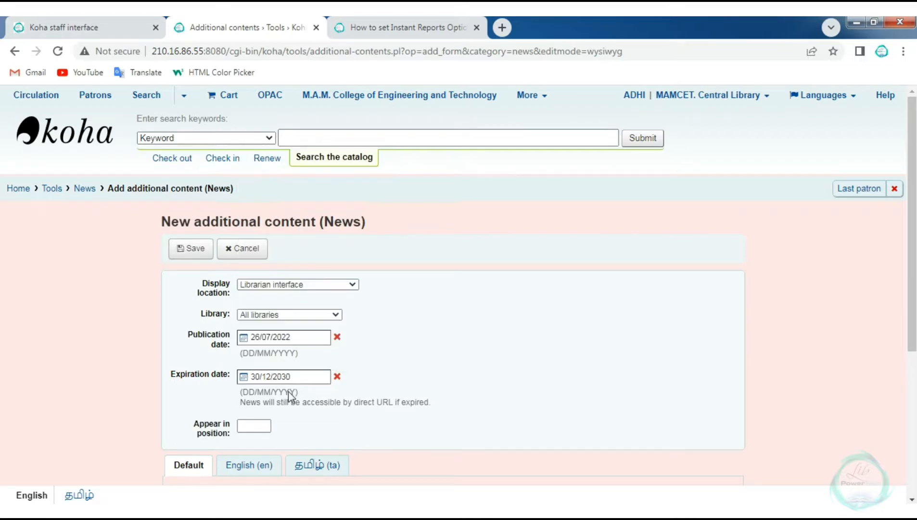
Check Step - 2 of the blog article and open the source code editor for the news entry's default content.
{"action": "scroll", "coordinate": [274, 449], "scroll_direction": "down", "scroll_amount": 3}
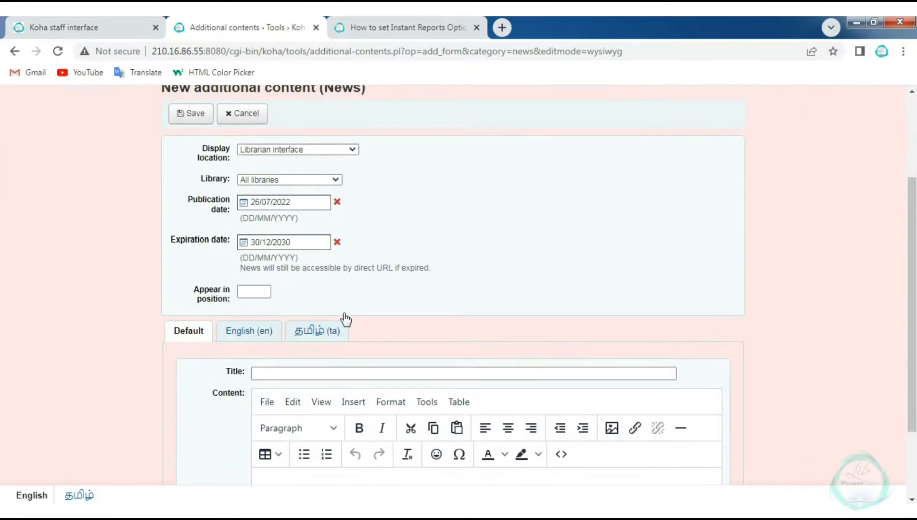
{"action": "scroll", "coordinate": [301, 340], "scroll_direction": "down", "scroll_amount": 2}
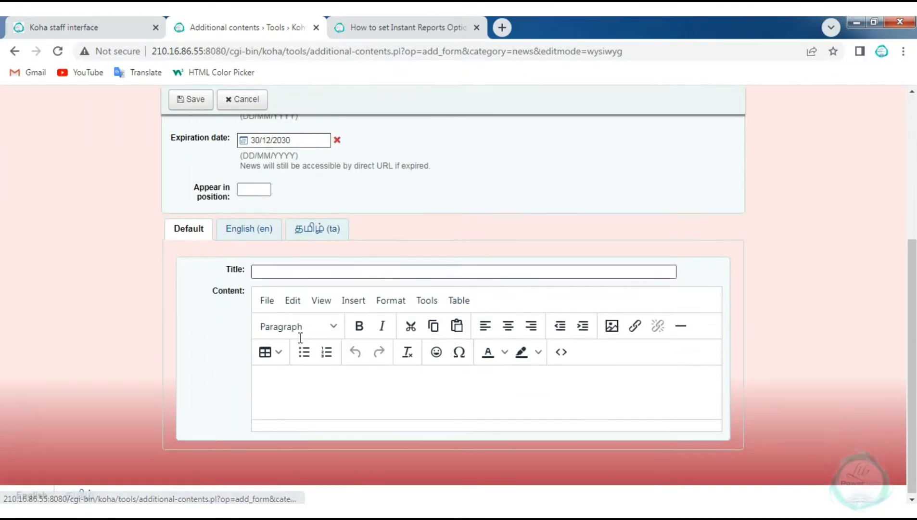
{"action": "left_click", "coordinate": [381, 29]}
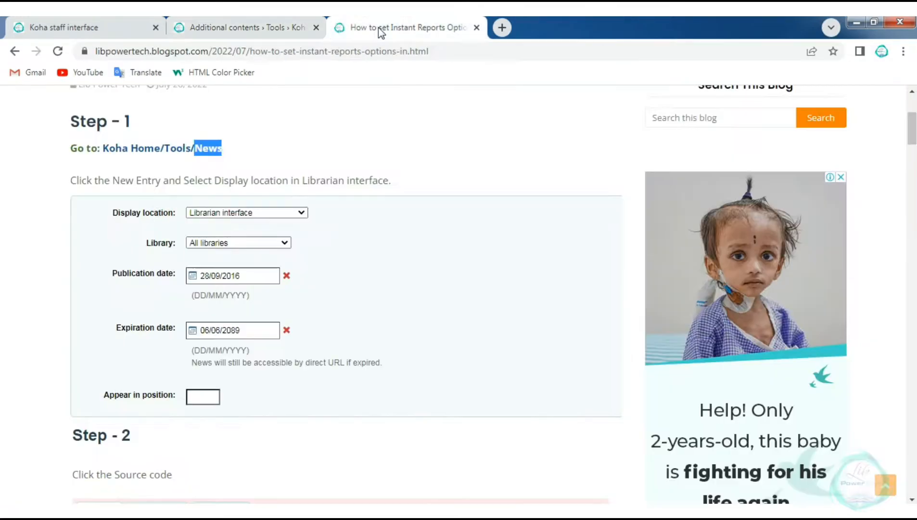
{"action": "scroll", "coordinate": [266, 255], "scroll_direction": "down", "scroll_amount": 4}
{"action": "left_click_drag", "start_coordinate": [56, 235], "coordinate": [134, 230]}
{"action": "left_click", "coordinate": [233, 275]}
{"action": "left_click_drag", "start_coordinate": [172, 275], "coordinate": [72, 273]}
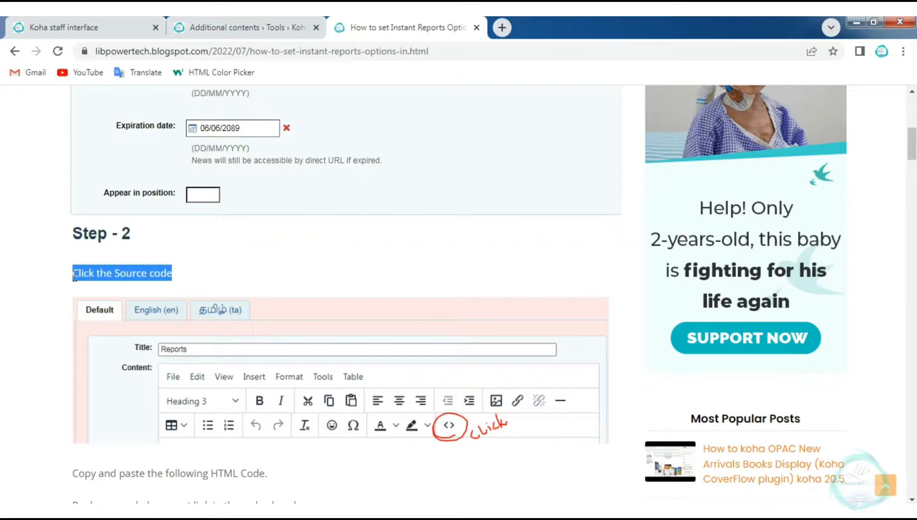
{"action": "scroll", "coordinate": [452, 345], "scroll_direction": "down", "scroll_amount": 3}
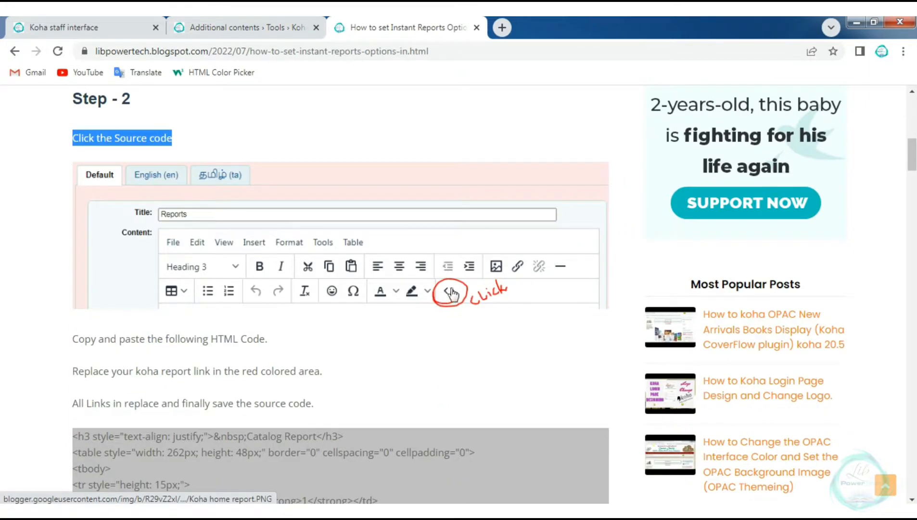
{"action": "left_click", "coordinate": [241, 28]}
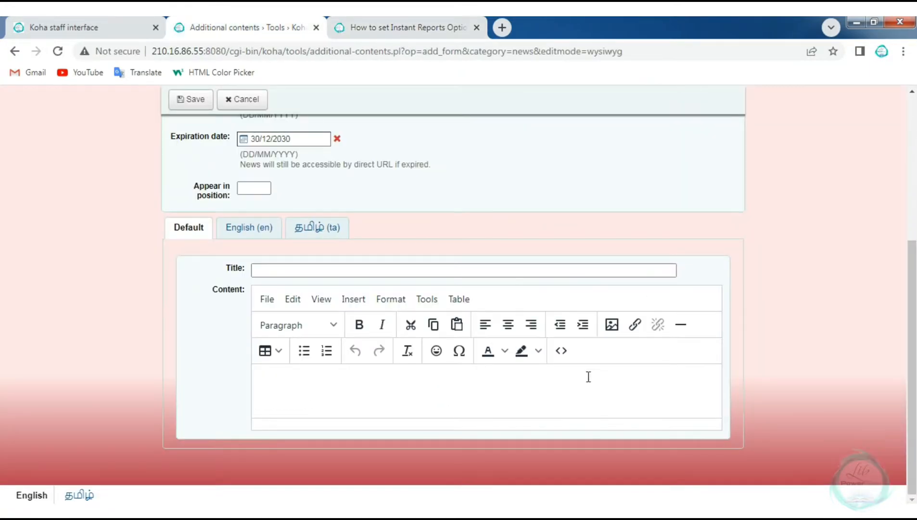
{"action": "left_click", "coordinate": [560, 354]}
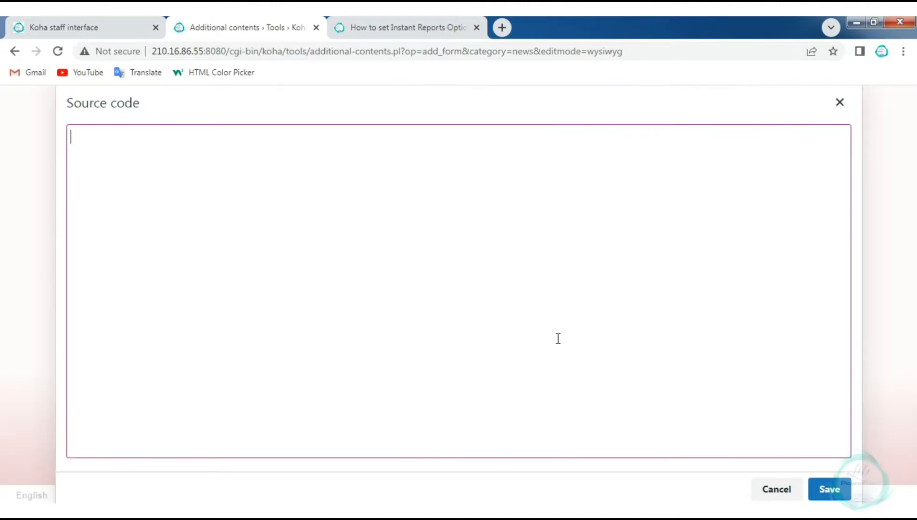
Copy the complete HTML code from Step - 2 of the article, from the Catalog Report heading through the final paragraph.
{"action": "left_click", "coordinate": [399, 27]}
{"action": "scroll", "coordinate": [299, 296], "scroll_direction": "down", "scroll_amount": 2}
{"action": "left_click_drag", "start_coordinate": [70, 273], "coordinate": [260, 273]}
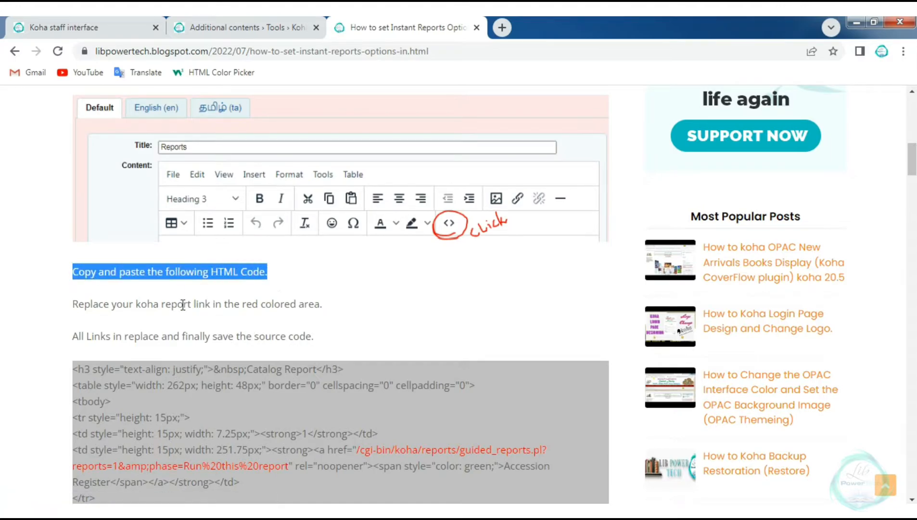
{"action": "left_click", "coordinate": [129, 382]}
{"action": "scroll", "coordinate": [115, 358], "scroll_direction": "down", "scroll_amount": 3}
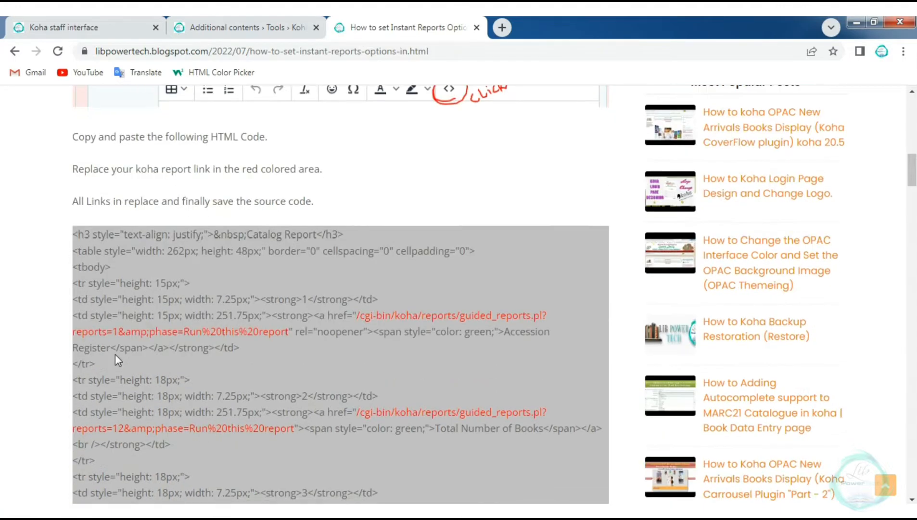
{"action": "left_click_drag", "start_coordinate": [75, 233], "coordinate": [251, 273]}
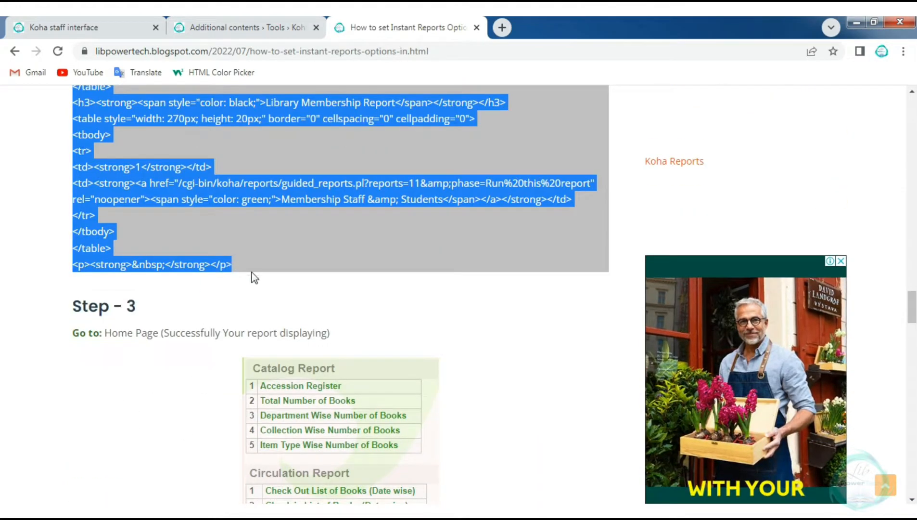
{"action": "right_click", "coordinate": [163, 187]}
{"action": "left_click", "coordinate": [187, 198]}
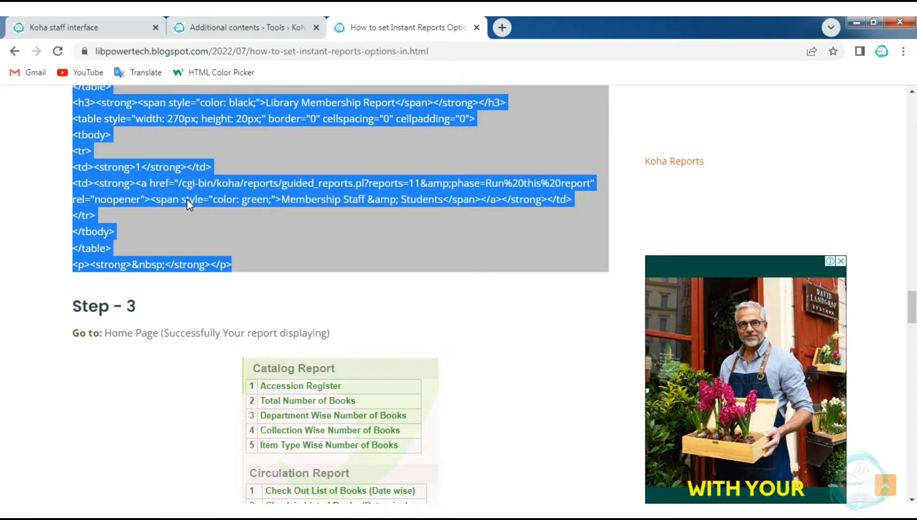
Paste the copied HTML code into the source code editor of the Koha news entry.
{"action": "left_click", "coordinate": [224, 30]}
{"action": "right_click", "coordinate": [244, 249]}
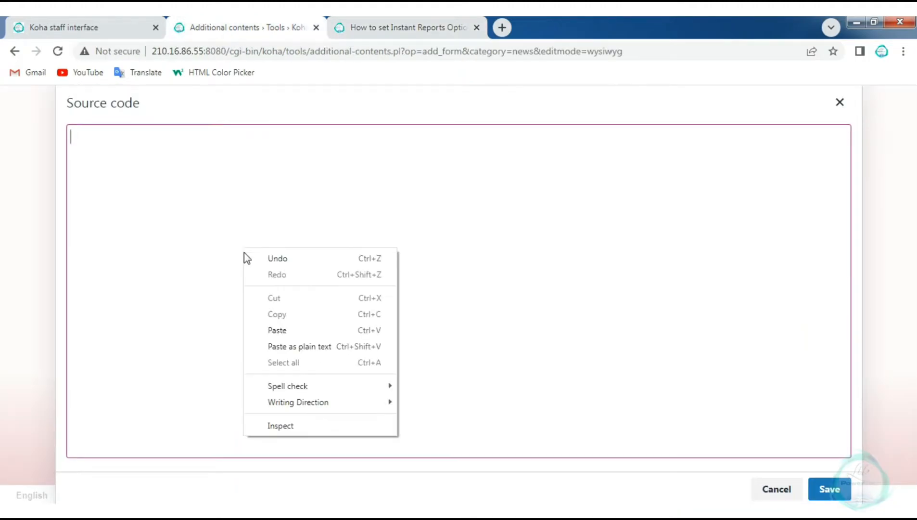
{"action": "left_click", "coordinate": [291, 332]}
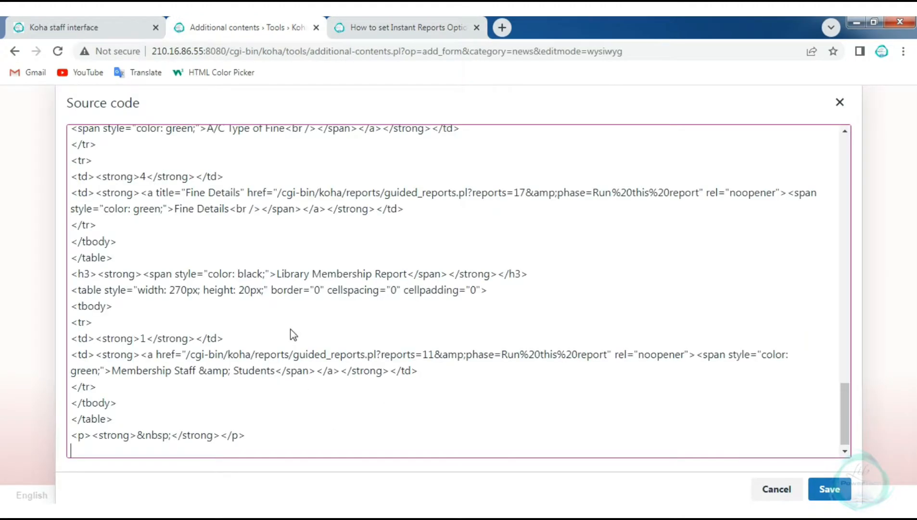
Read the article's instruction on replacing the Koha report links and examine the red-colored link of the Accession Register row.
{"action": "left_click", "coordinate": [386, 27]}
{"action": "scroll", "coordinate": [227, 296], "scroll_direction": "up", "scroll_amount": 20}
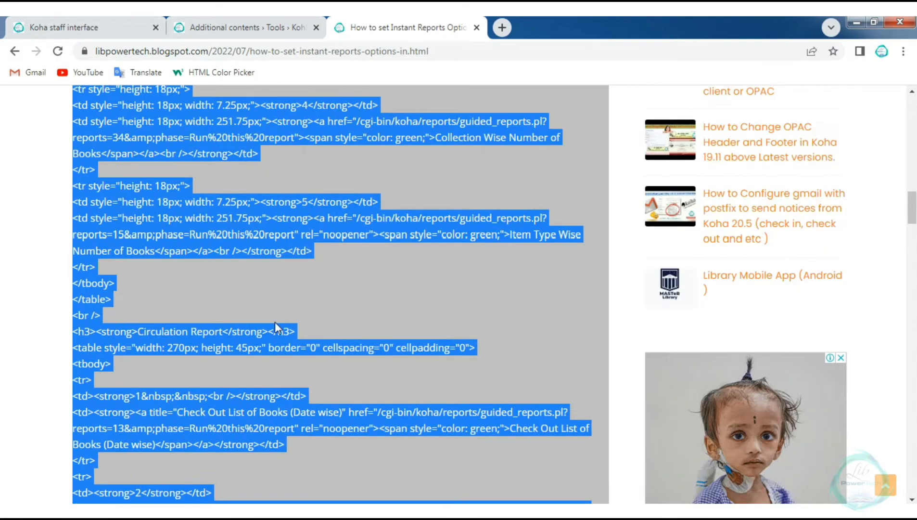
{"action": "scroll", "coordinate": [274, 322], "scroll_direction": "up", "scroll_amount": 8}
{"action": "left_click", "coordinate": [307, 256]}
{"action": "scroll", "coordinate": [309, 310], "scroll_direction": "up", "scroll_amount": 4}
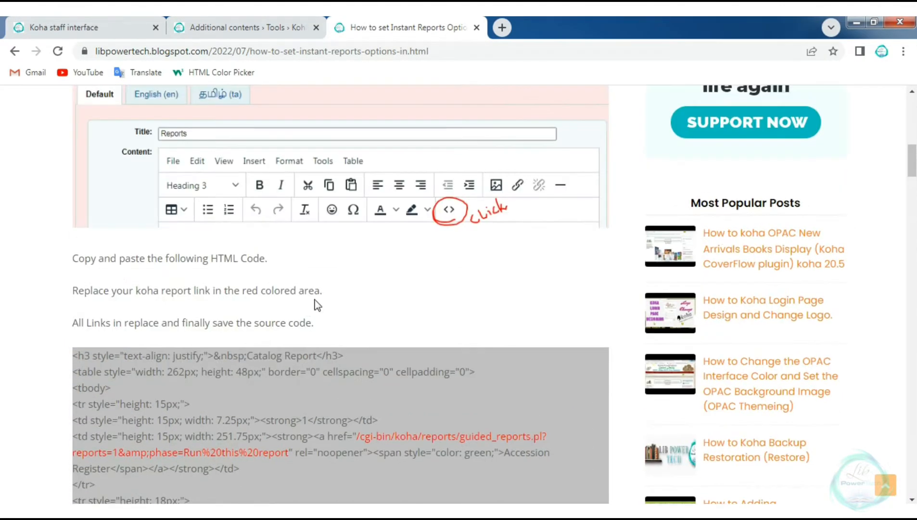
{"action": "left_click_drag", "start_coordinate": [69, 295], "coordinate": [332, 305]}
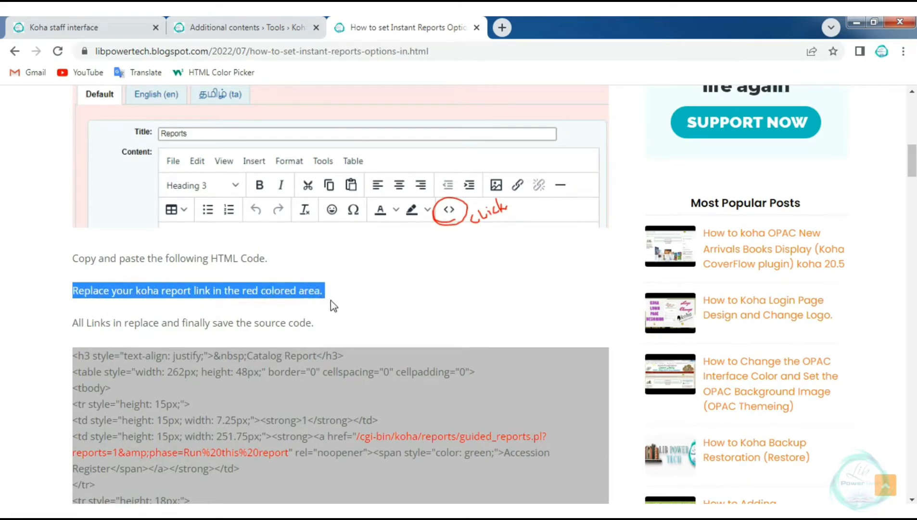
{"action": "left_click", "coordinate": [453, 402]}
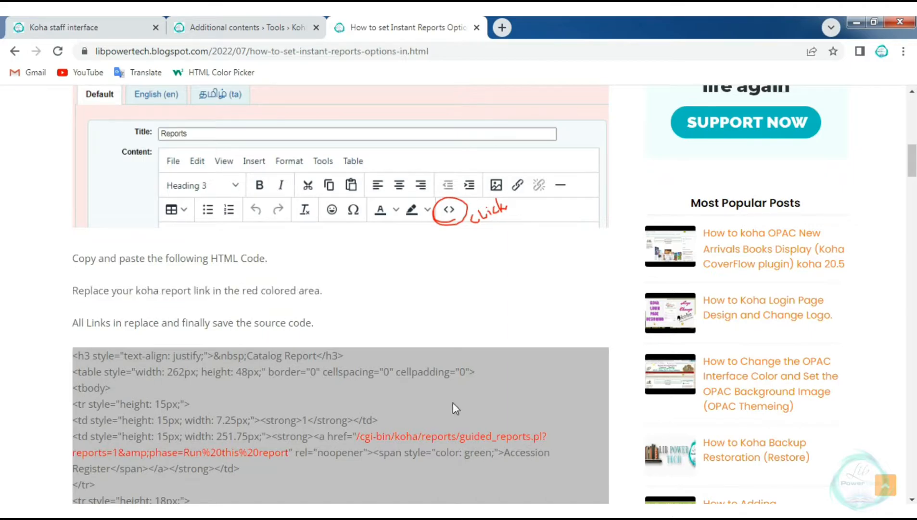
{"action": "scroll", "coordinate": [453, 402], "scroll_direction": "down", "scroll_amount": 3}
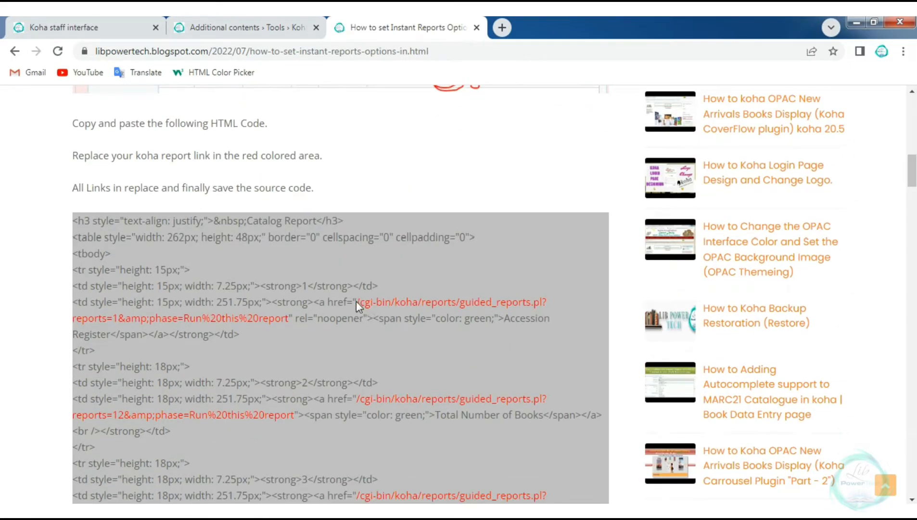
{"action": "left_click_drag", "start_coordinate": [357, 301], "coordinate": [289, 318]}
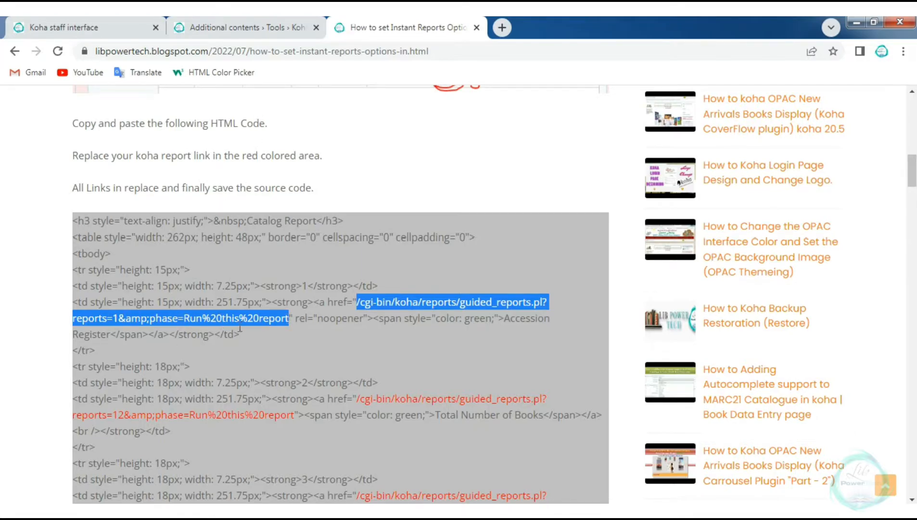
{"action": "left_click", "coordinate": [262, 263]}
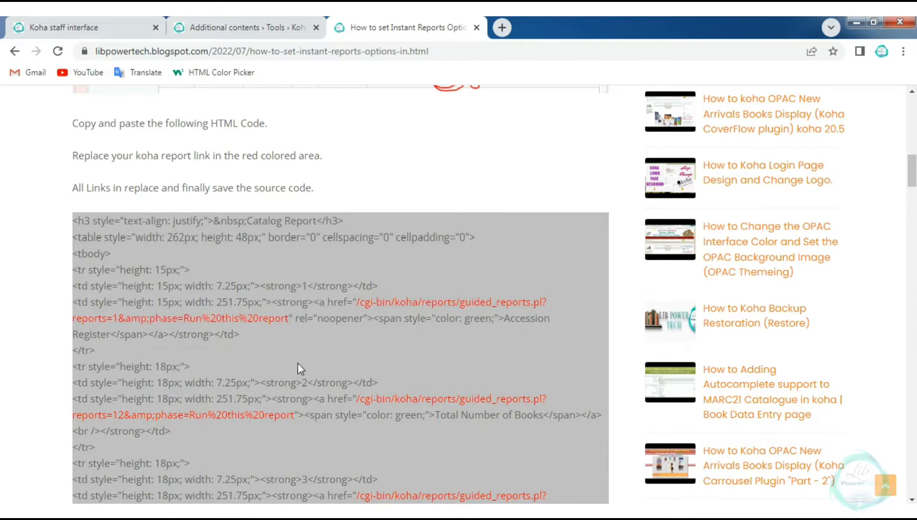
Delete the report link inside the href quotes of the Accession Register row in the pasted source code.
{"action": "left_click", "coordinate": [255, 29]}
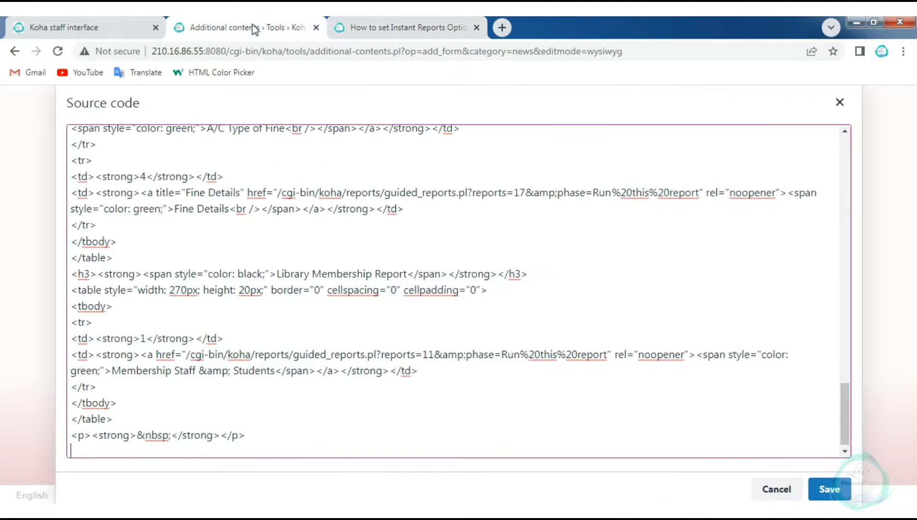
{"action": "scroll", "coordinate": [251, 325], "scroll_direction": "up", "scroll_amount": 20}
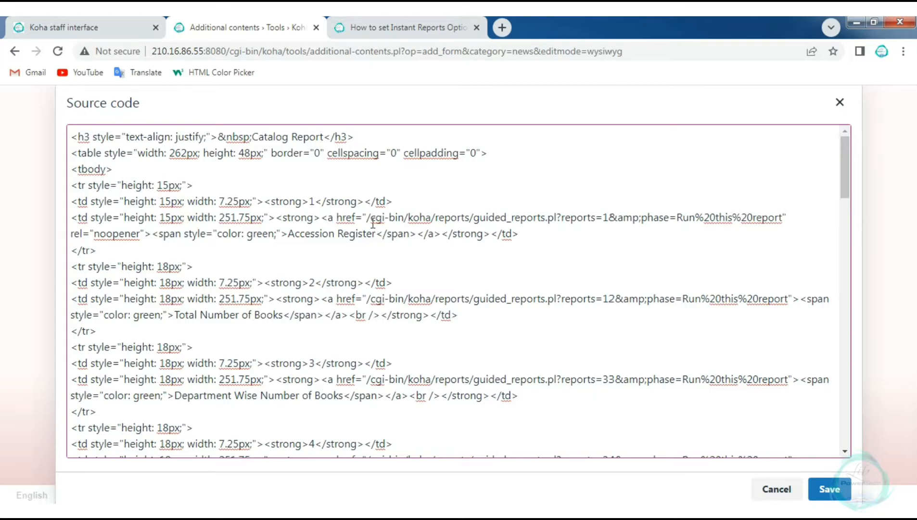
{"action": "left_click_drag", "start_coordinate": [367, 217], "coordinate": [164, 253]}
{"action": "left_click_drag", "start_coordinate": [622, 248], "coordinate": [785, 217]}
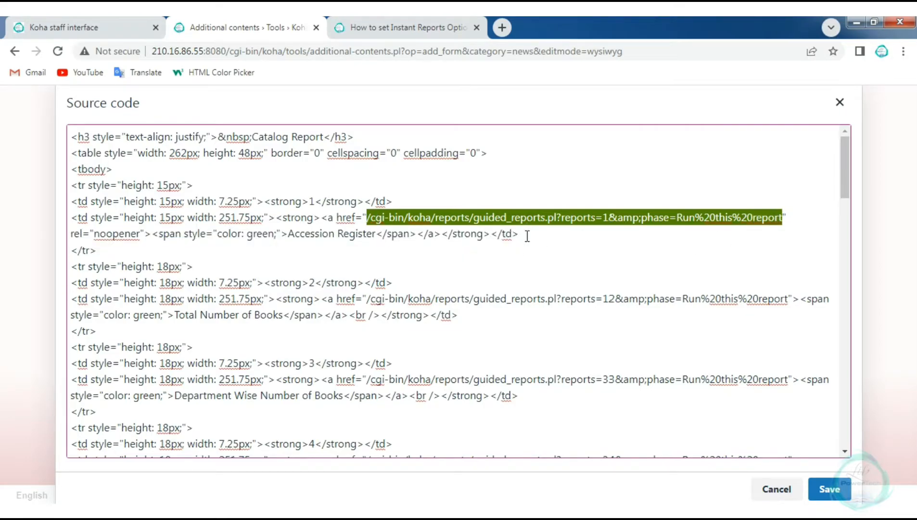
{"action": "left_click_drag", "start_coordinate": [289, 234], "coordinate": [378, 235]}
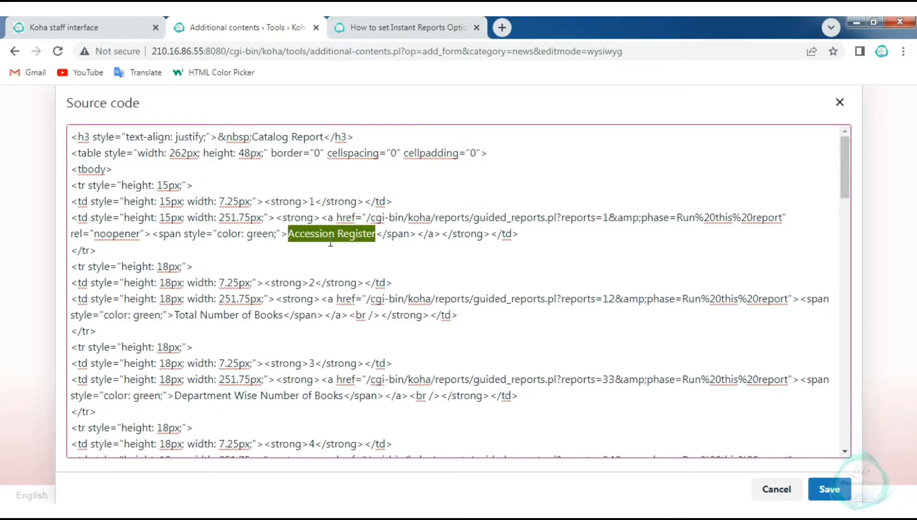
{"action": "left_click_drag", "start_coordinate": [368, 217], "coordinate": [784, 219]}
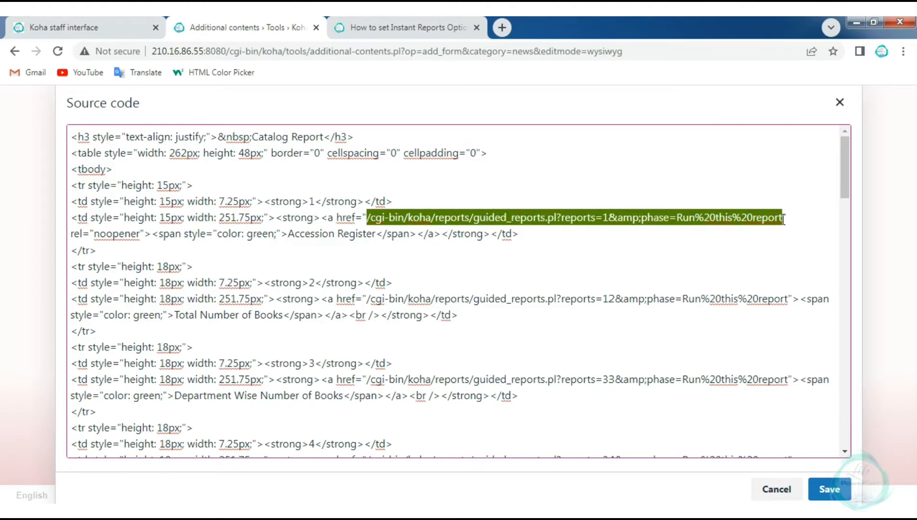
{"action": "key", "text": "BackSpace"}
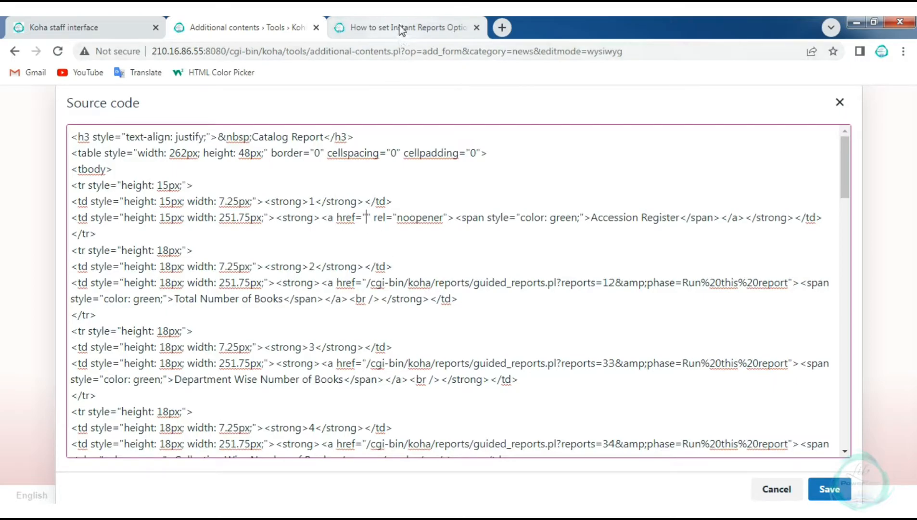
Open the Koha staff interface at 210.16.86.55:8080 in a new browser tab and bring up the saved reports list.
{"action": "left_click", "coordinate": [500, 27]}
{"action": "left_click", "coordinate": [454, 53]}
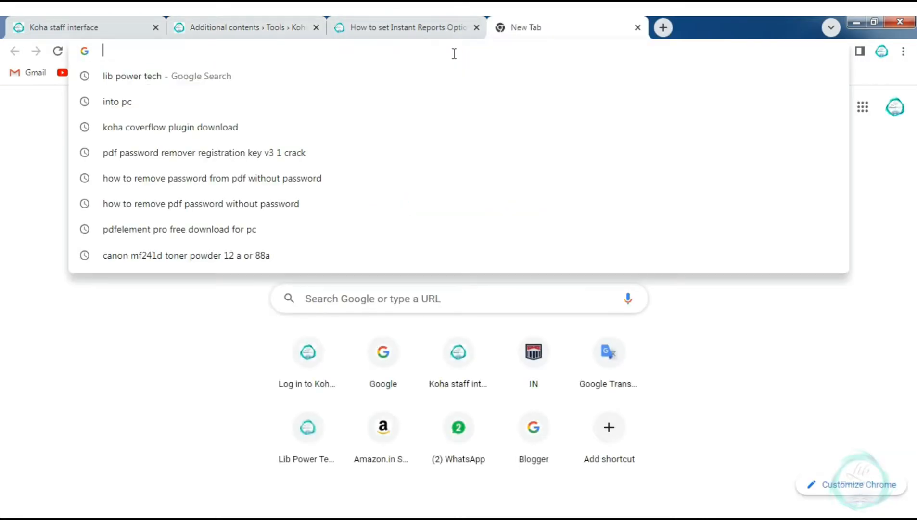
{"action": "type", "text": "19"}
{"action": "key", "text": "BackSpace"}
{"action": "key", "text": "BackSpace"}
{"action": "key", "text": "BackSpace"}
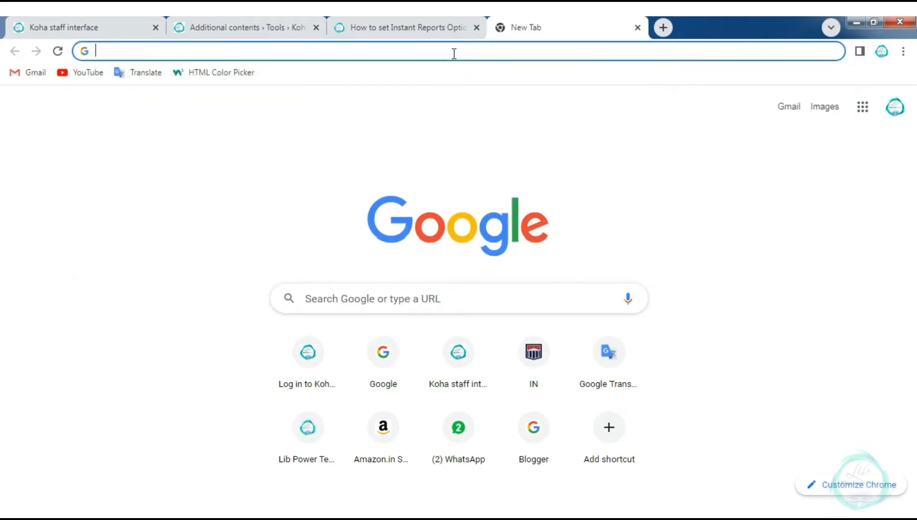
{"action": "type", "text": "210"}
{"action": "key", "text": "Return"}
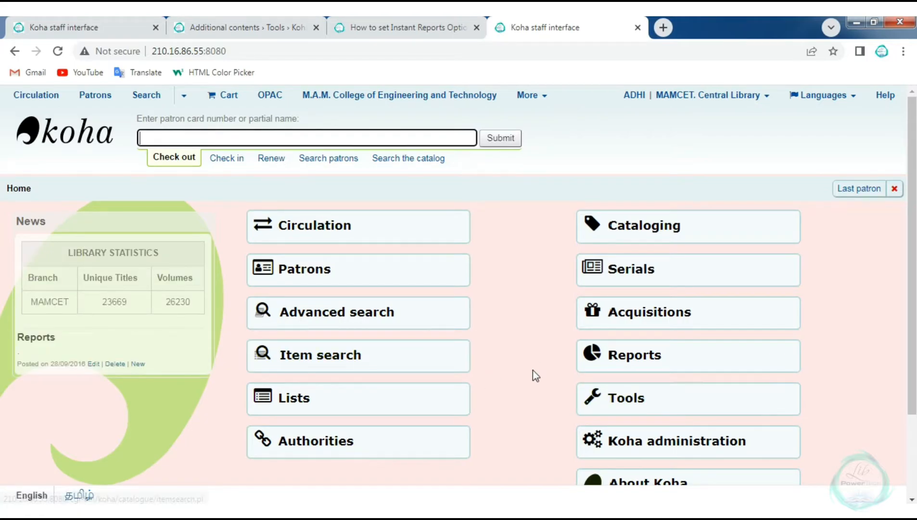
{"action": "left_click", "coordinate": [634, 364]}
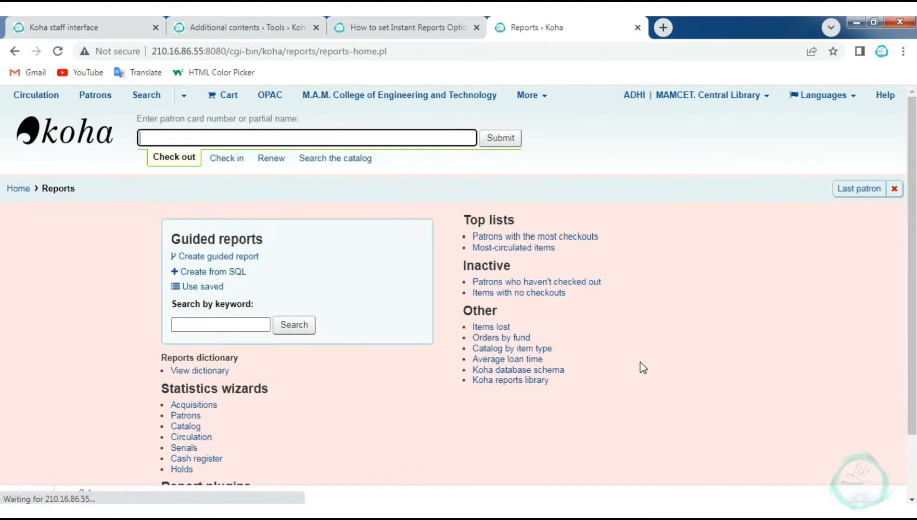
{"action": "left_click", "coordinate": [202, 290]}
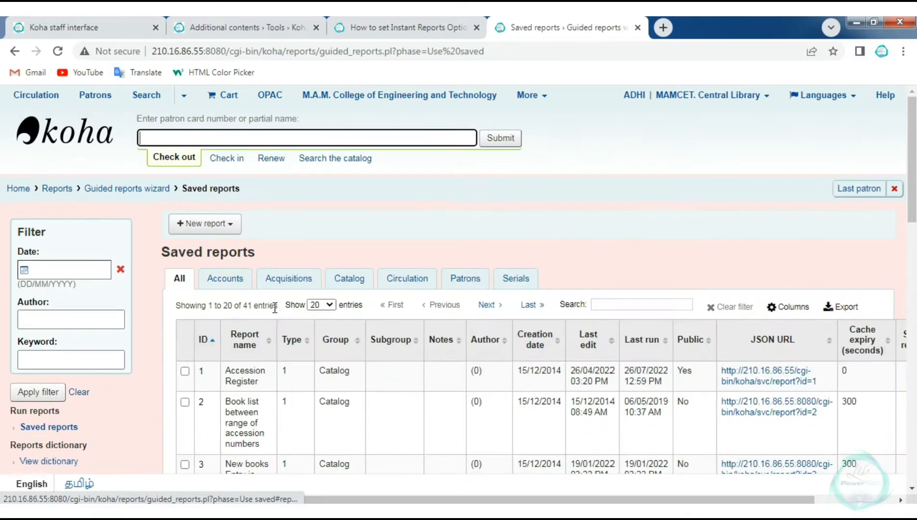
Find the saved report matching the Accession Register name in the source code, run it and look over its results.
{"action": "scroll", "coordinate": [275, 309], "scroll_direction": "down", "scroll_amount": 3}
{"action": "left_click_drag", "start_coordinate": [259, 248], "coordinate": [225, 236]}
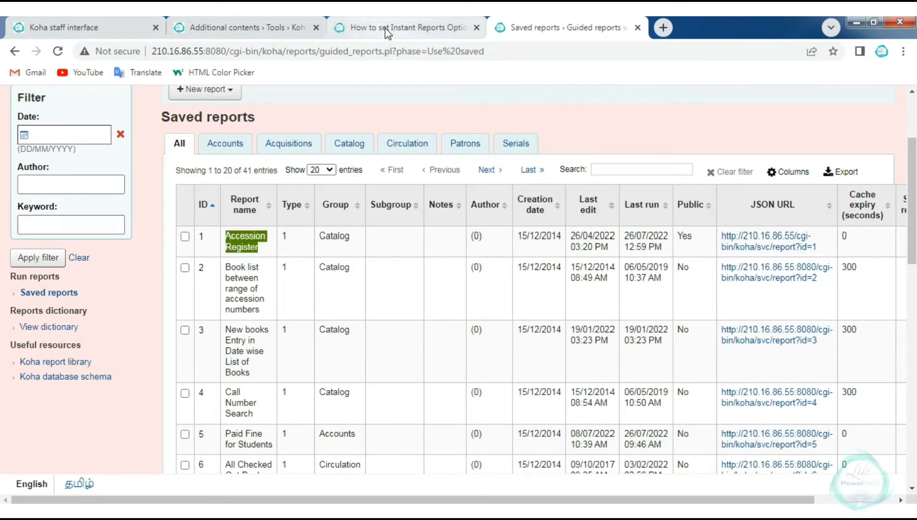
{"action": "left_click", "coordinate": [258, 28]}
{"action": "left_click_drag", "start_coordinate": [591, 219], "coordinate": [680, 218]}
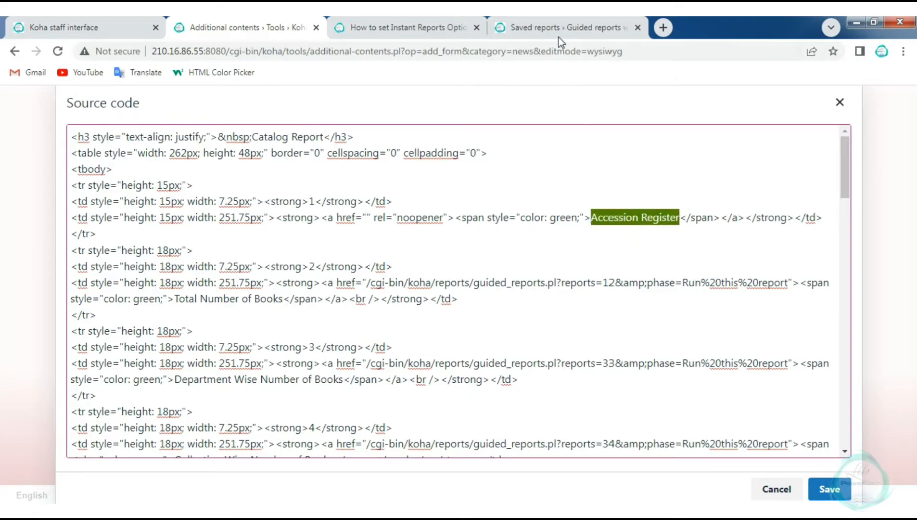
{"action": "left_click", "coordinate": [547, 25]}
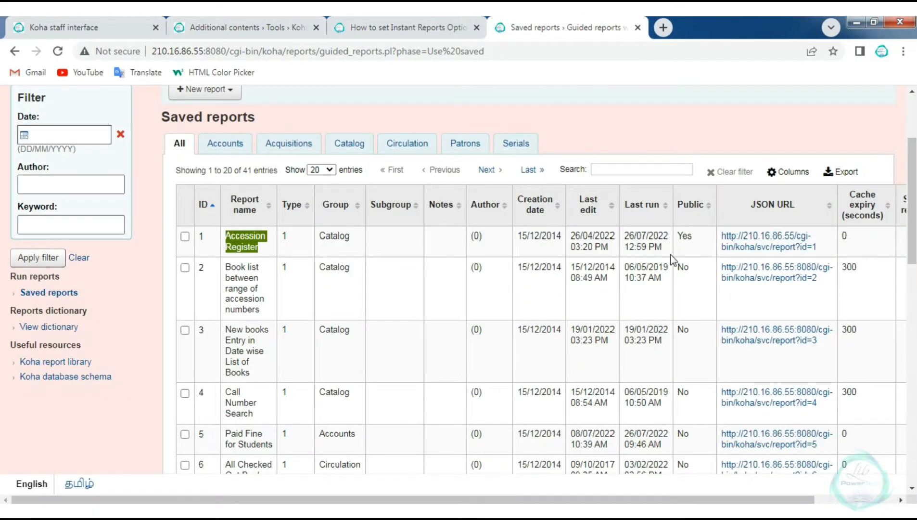
{"action": "left_click_drag", "start_coordinate": [631, 500], "coordinate": [714, 500]}
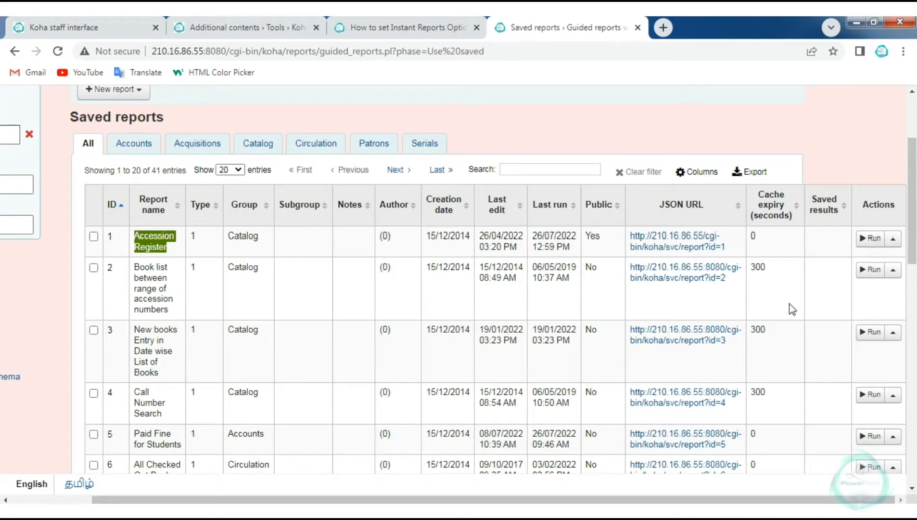
{"action": "left_click", "coordinate": [868, 239]}
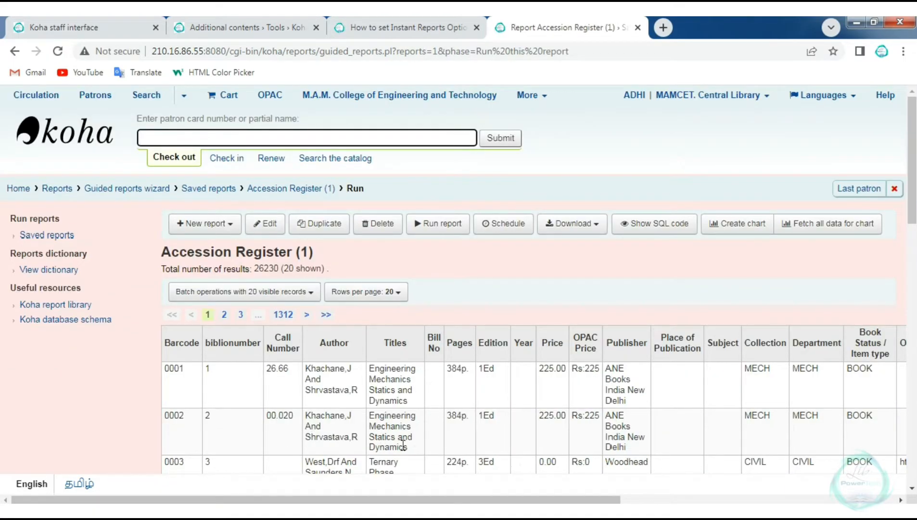
{"action": "scroll", "coordinate": [357, 446], "scroll_direction": "down", "scroll_amount": 4}
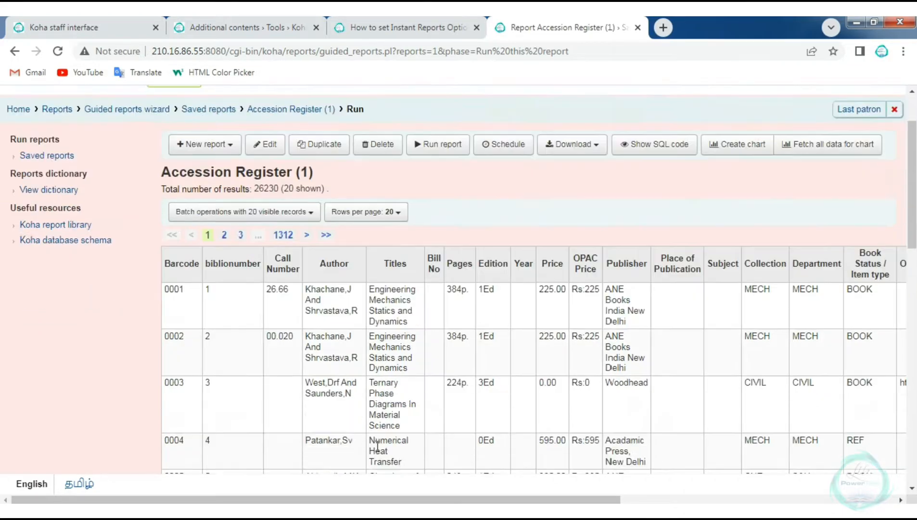
{"action": "mouse_move", "coordinate": [392, 500]}
{"action": "left_mouse_down"}
{"action": "mouse_move", "coordinate": [768, 500]}
{"action": "mouse_move", "coordinate": [405, 500]}
{"action": "left_mouse_up"}
{"action": "scroll", "coordinate": [320, 347], "scroll_direction": "up", "scroll_amount": 4}
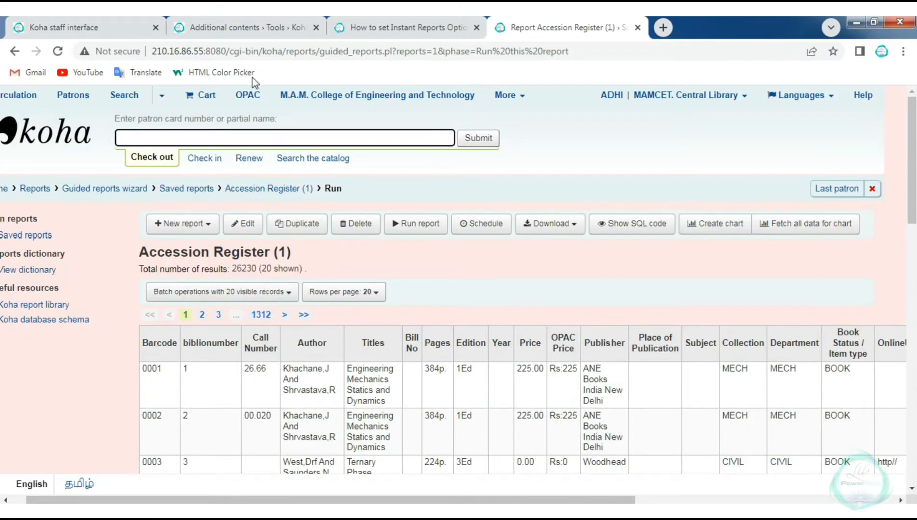
Copy the Accession Register report's URL from /cgi-bin onward and paste it between the empty href quotes of its source code row.
{"action": "left_click_drag", "start_coordinate": [228, 50], "coordinate": [577, 49]}
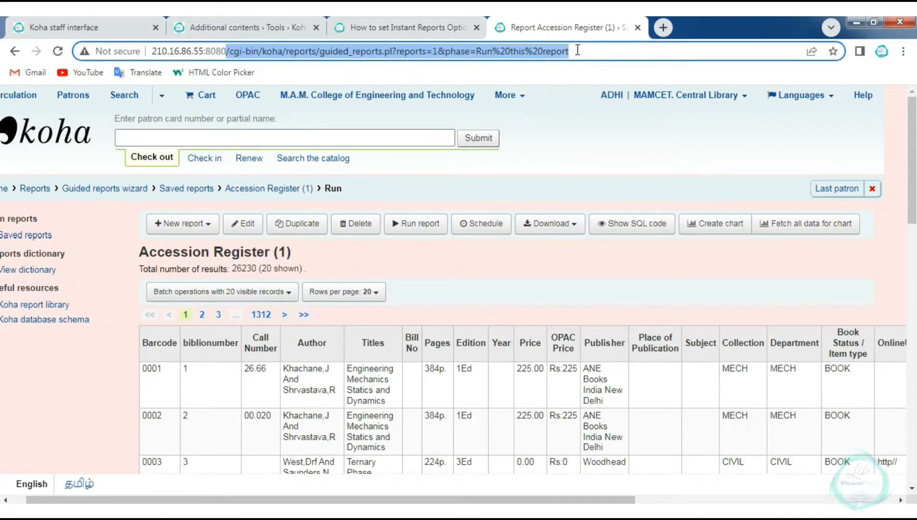
{"action": "right_click", "coordinate": [430, 51]}
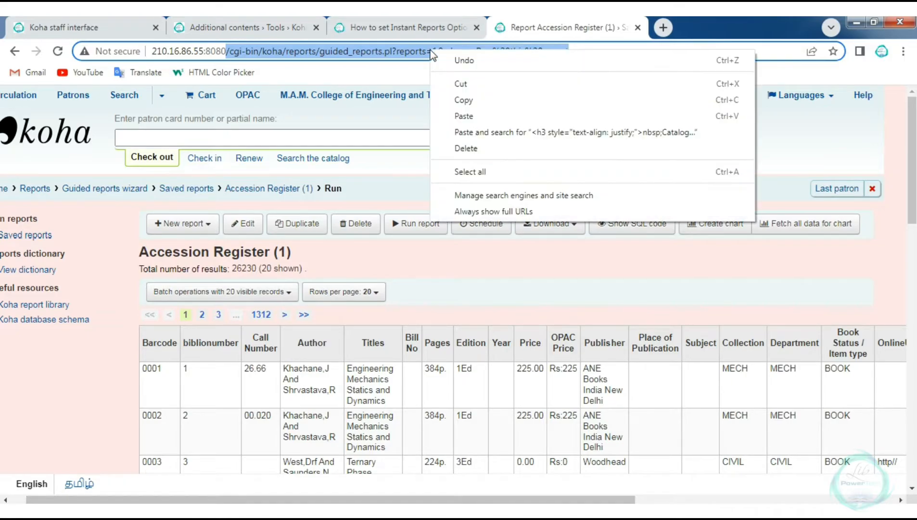
{"action": "left_click", "coordinate": [468, 100]}
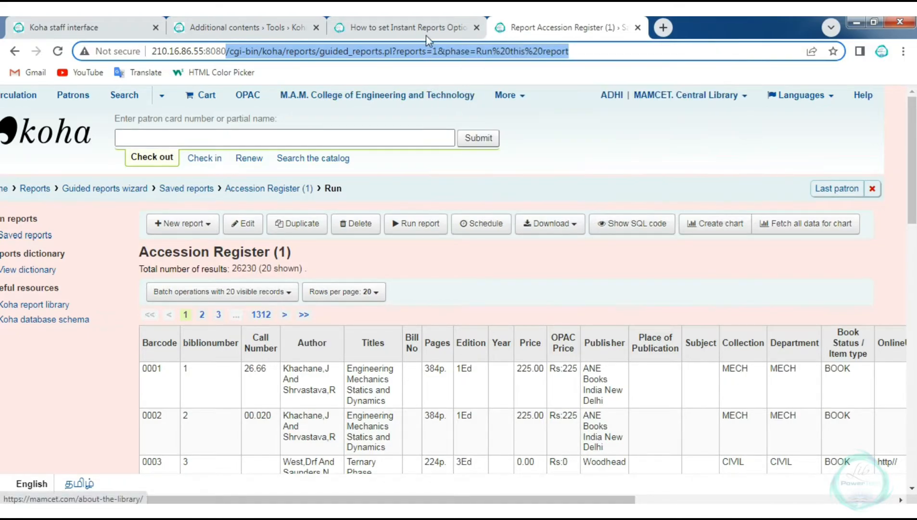
{"action": "left_click", "coordinate": [407, 28]}
{"action": "left_click", "coordinate": [265, 32]}
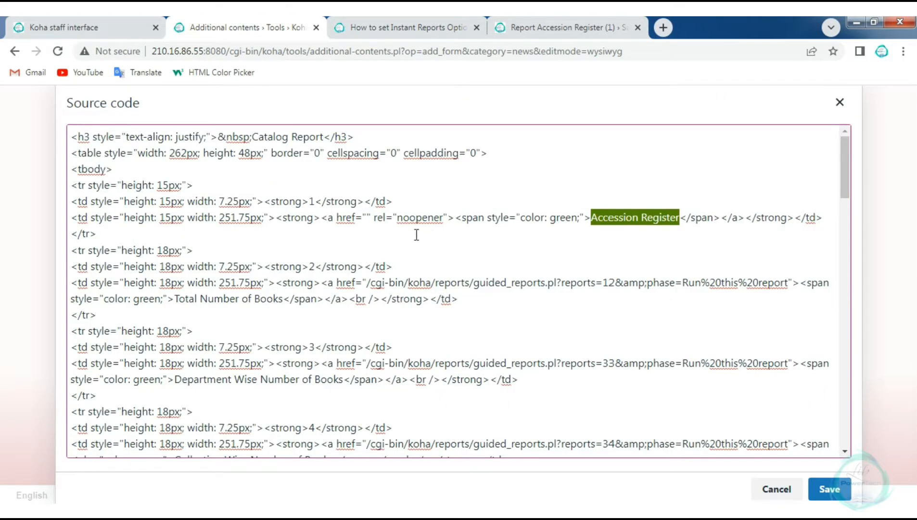
{"action": "left_click", "coordinate": [368, 217]}
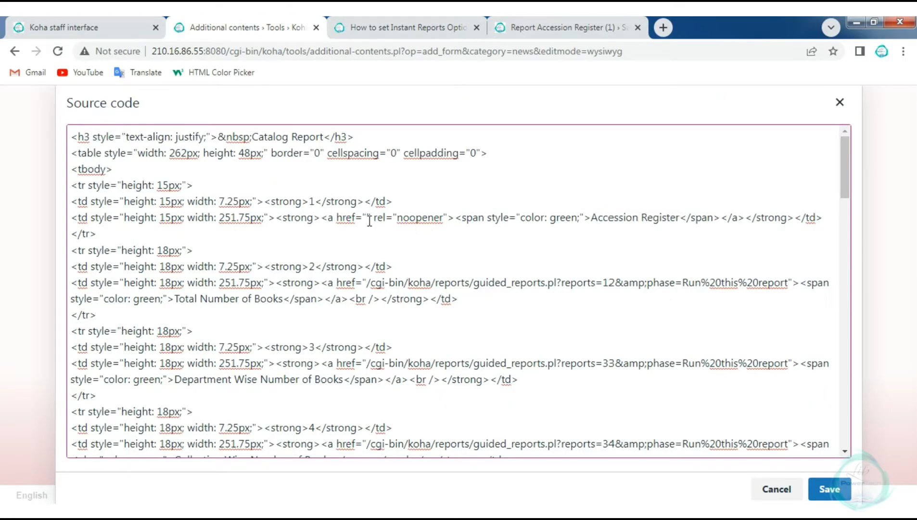
{"action": "right_click", "coordinate": [366, 217]}
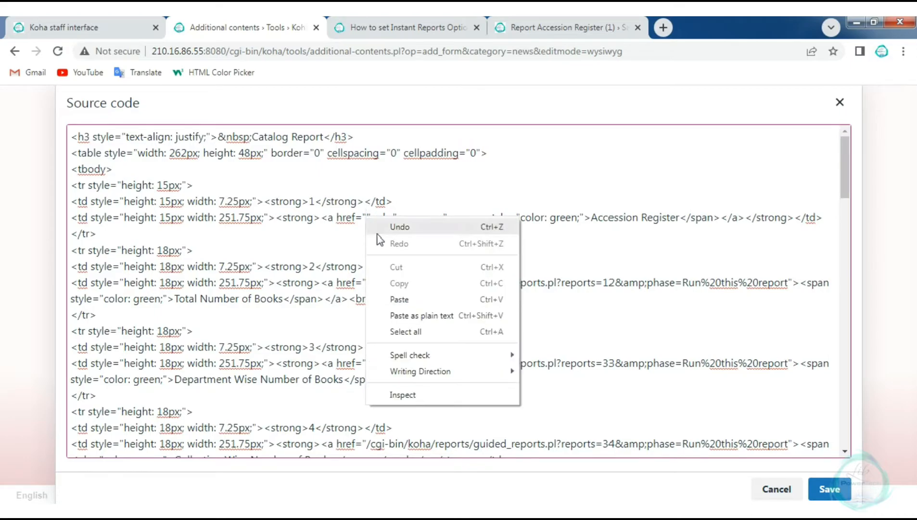
{"action": "left_click", "coordinate": [399, 299]}
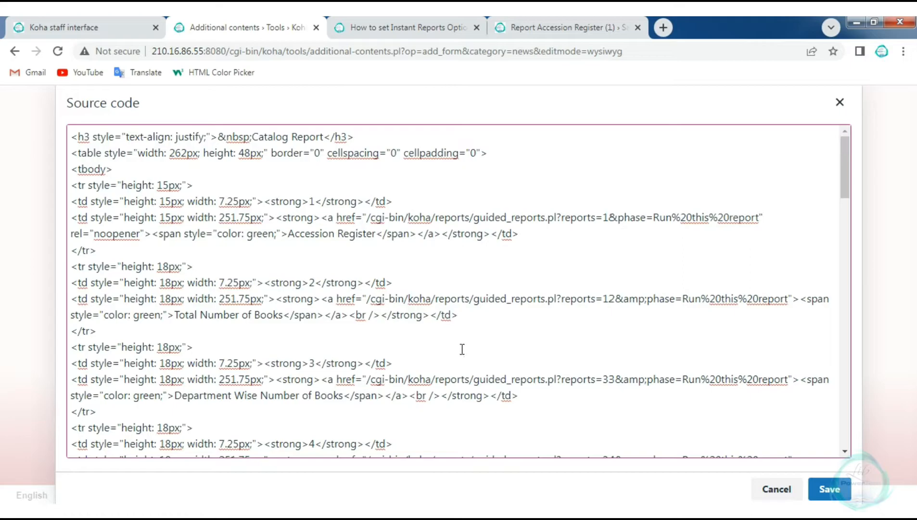
Find the Total Number of Books report named in row 2 among the saved Catalog reports and run it.
{"action": "left_click", "coordinate": [257, 319]}
{"action": "left_click_drag", "start_coordinate": [283, 317], "coordinate": [175, 319]}
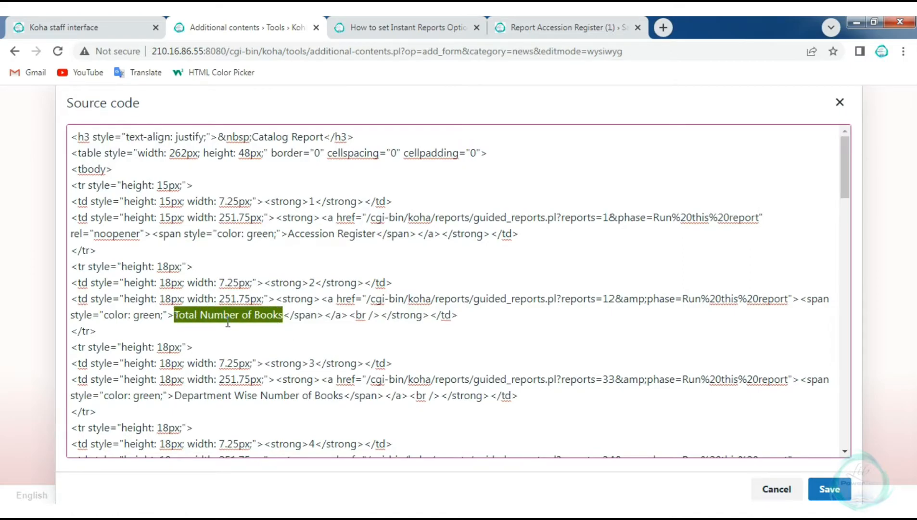
{"action": "left_click", "coordinate": [568, 29]}
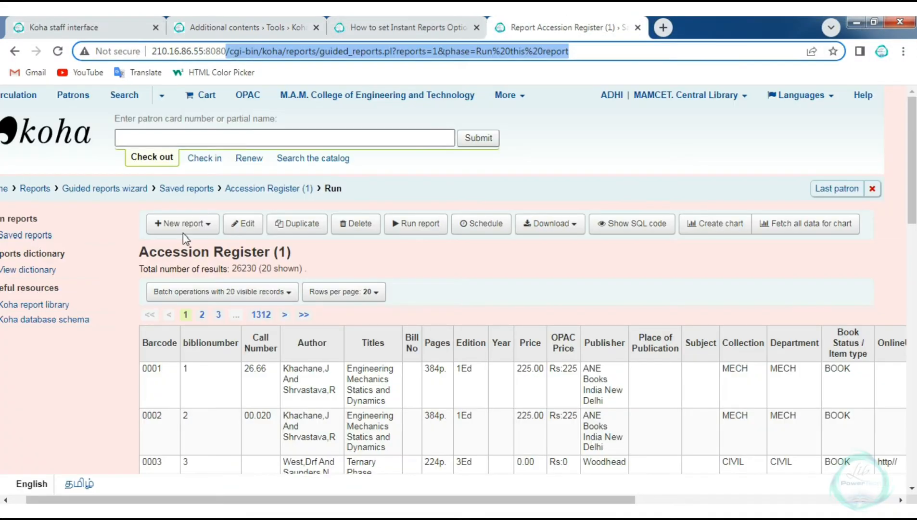
{"action": "left_click", "coordinate": [14, 52]}
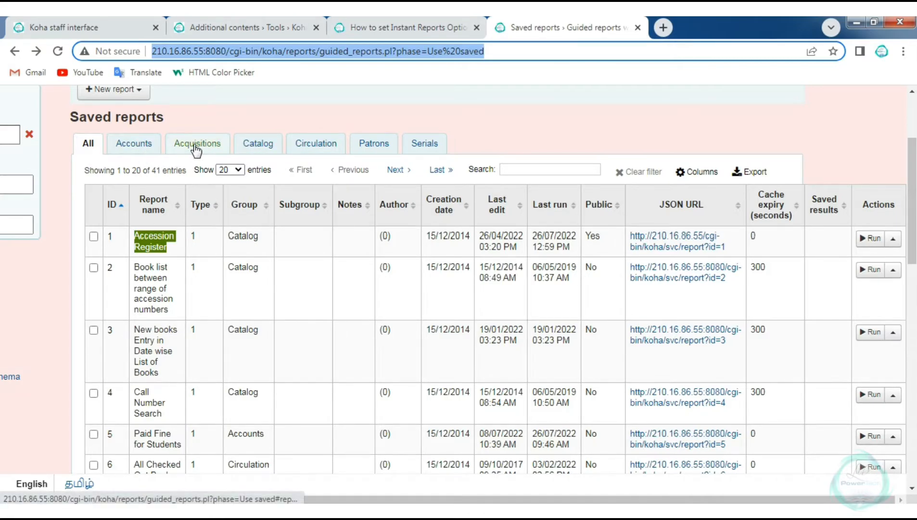
{"action": "left_click", "coordinate": [260, 145]}
{"action": "scroll", "coordinate": [203, 318], "scroll_direction": "down", "scroll_amount": 3}
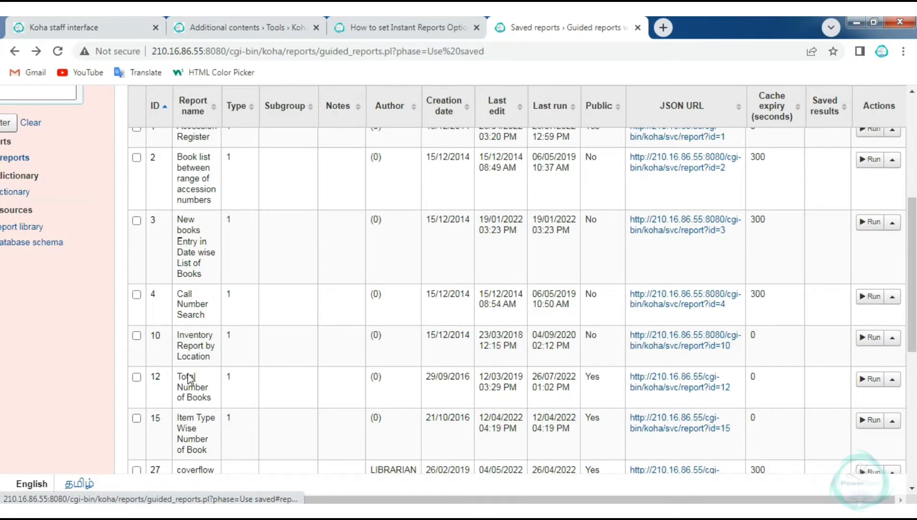
{"action": "left_click_drag", "start_coordinate": [179, 378], "coordinate": [214, 403]}
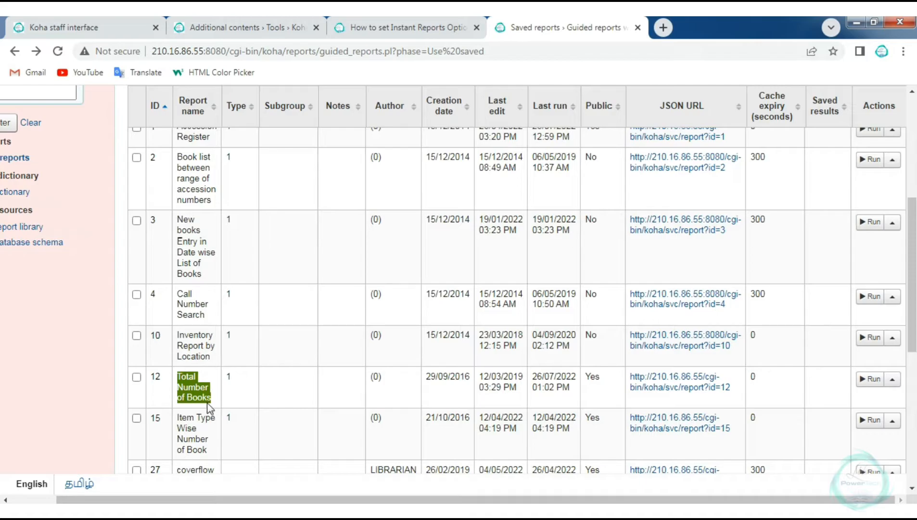
{"action": "left_click", "coordinate": [869, 383]}
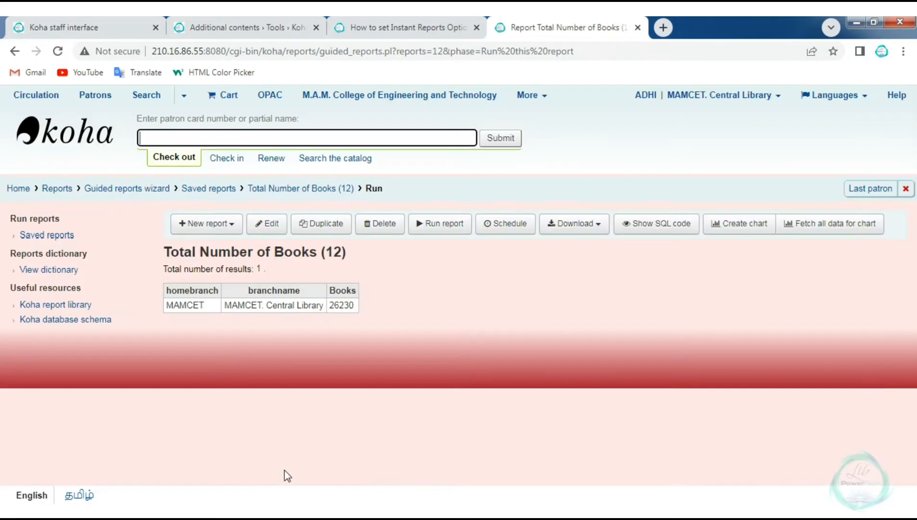
{"action": "double_click", "coordinate": [343, 305]}
{"action": "left_click", "coordinate": [261, 304]}
Replace the href link of the Total Number of Books row with that report's URL copied from /cgi-bin onward.
{"action": "left_click_drag", "start_coordinate": [228, 50], "coordinate": [524, 62]}
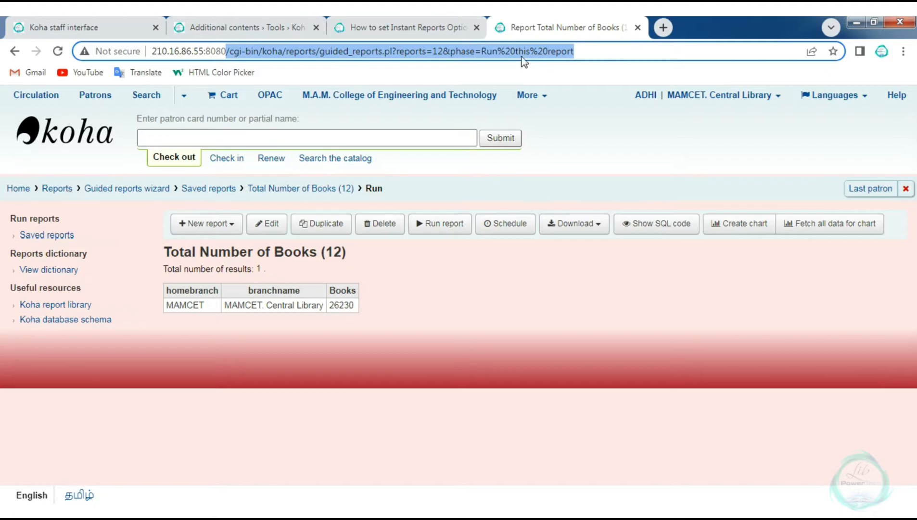
{"action": "right_click", "coordinate": [500, 48]}
{"action": "left_click", "coordinate": [539, 100]}
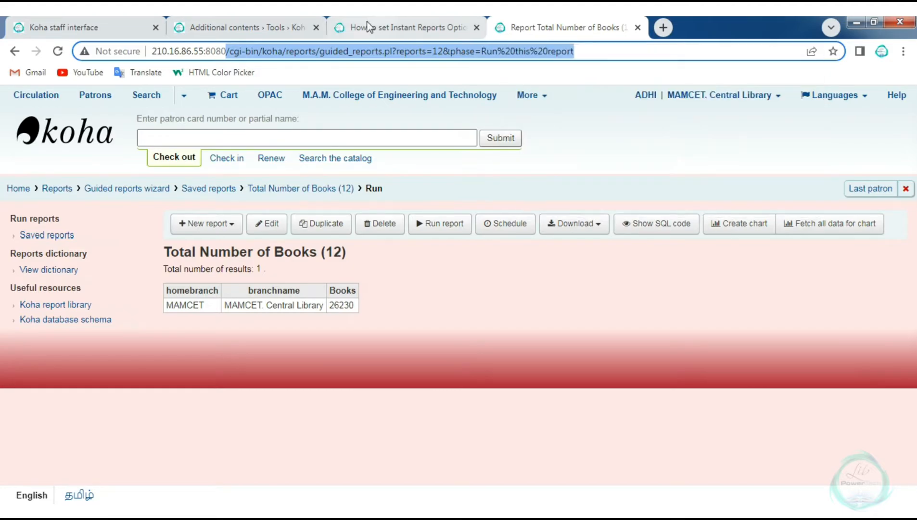
{"action": "left_click", "coordinate": [271, 30]}
{"action": "left_click", "coordinate": [399, 301]}
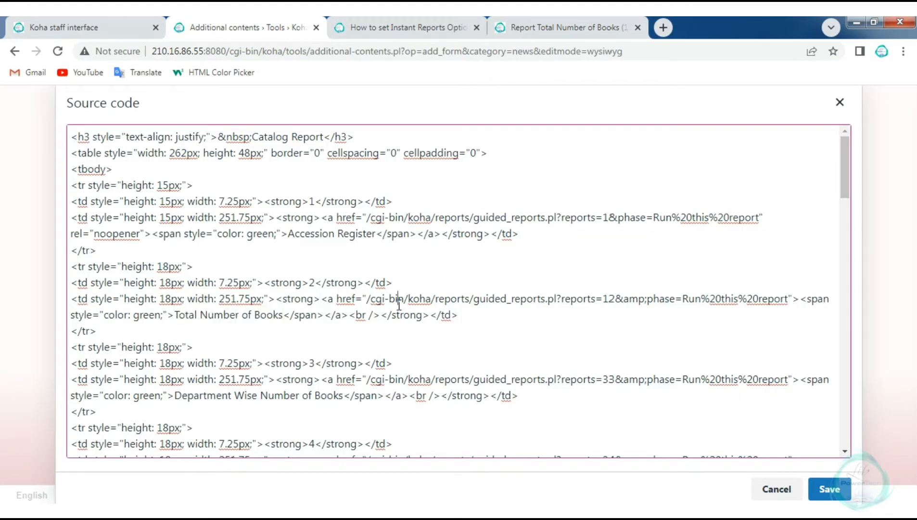
{"action": "left_click_drag", "start_coordinate": [367, 299], "coordinate": [789, 299]}
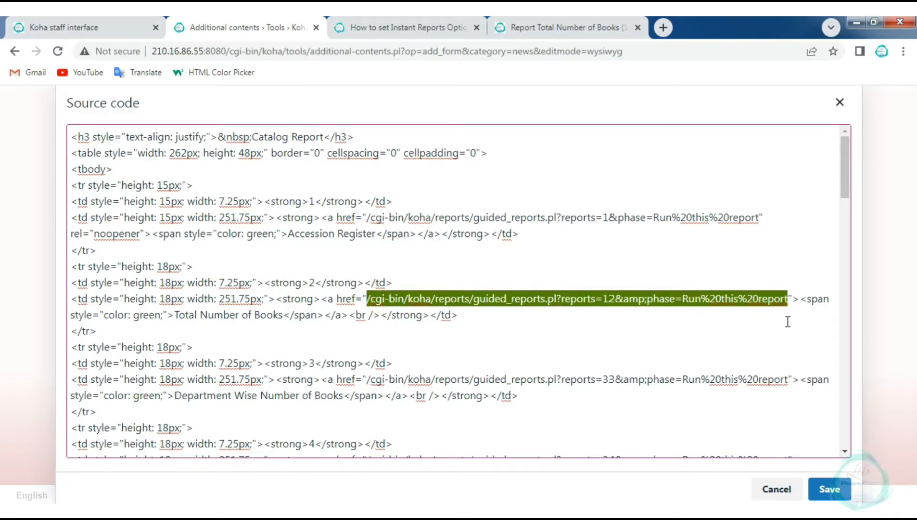
{"action": "key", "text": "BackSpace"}
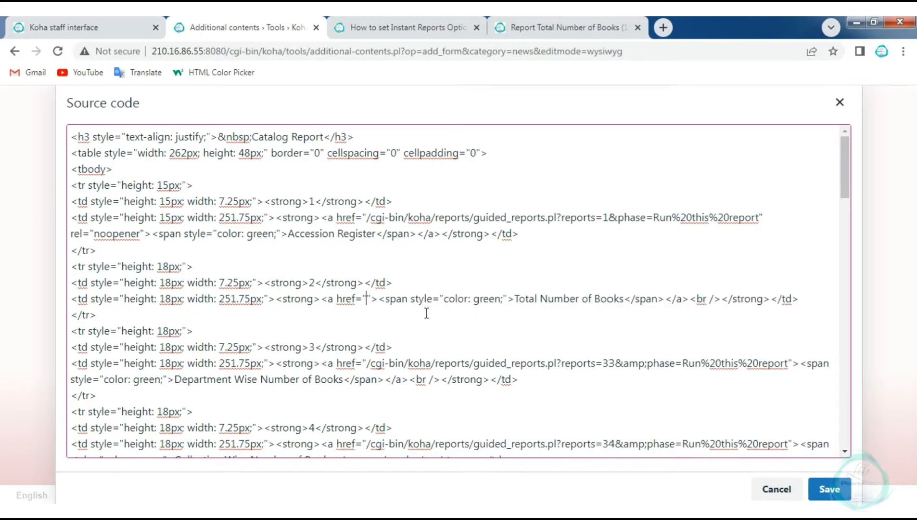
{"action": "right_click", "coordinate": [367, 296]}
{"action": "left_click", "coordinate": [404, 376]}
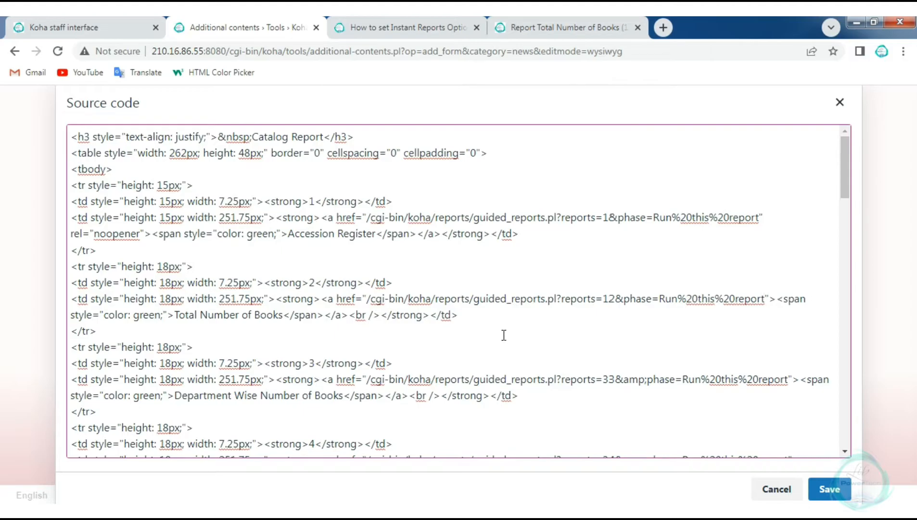
Examine the remaining report links in the source code, from Department Wise Number of Books through the Library Membership Report section.
{"action": "scroll", "coordinate": [385, 356], "scroll_direction": "down", "scroll_amount": 3}
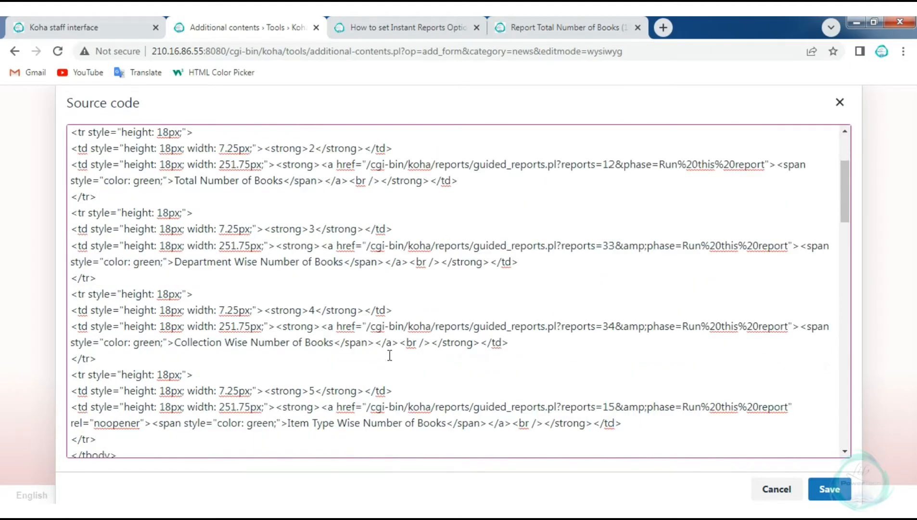
{"action": "scroll", "coordinate": [364, 398], "scroll_direction": "down", "scroll_amount": 5}
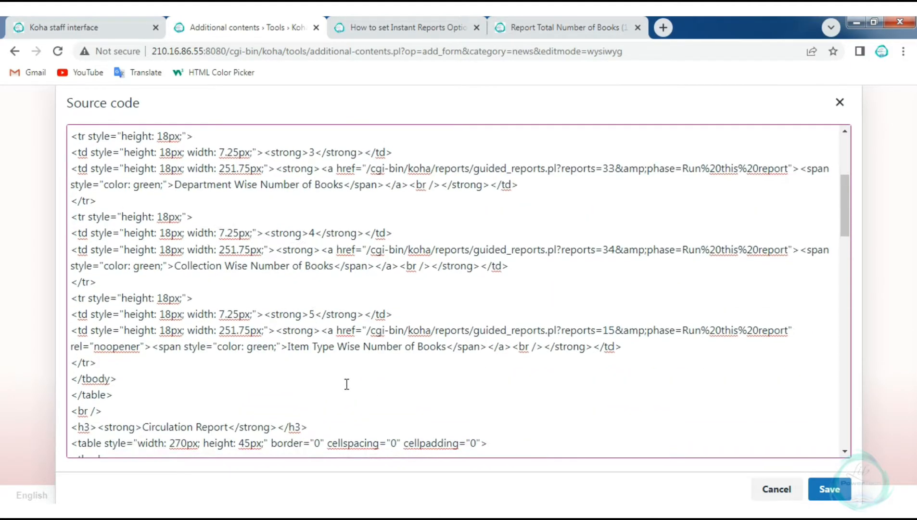
{"action": "scroll", "coordinate": [346, 401], "scroll_direction": "down", "scroll_amount": 10}
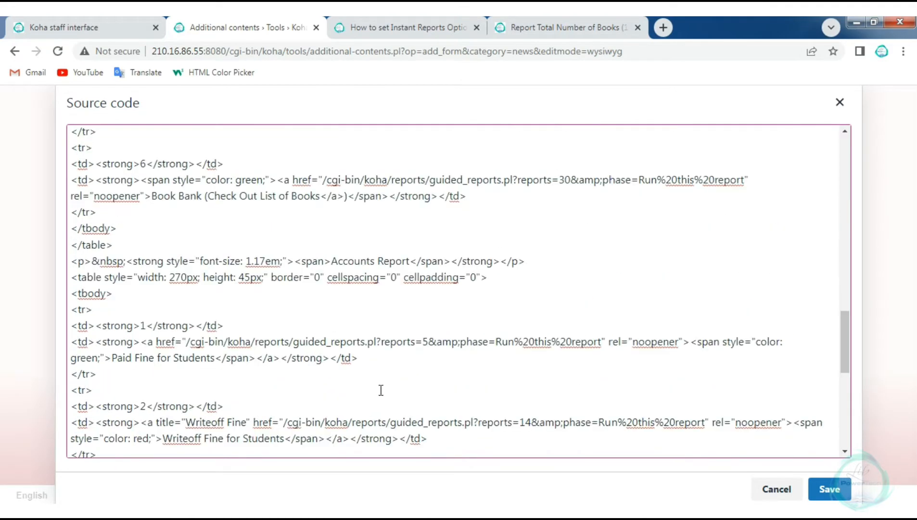
{"action": "scroll", "coordinate": [335, 380], "scroll_direction": "down", "scroll_amount": 10}
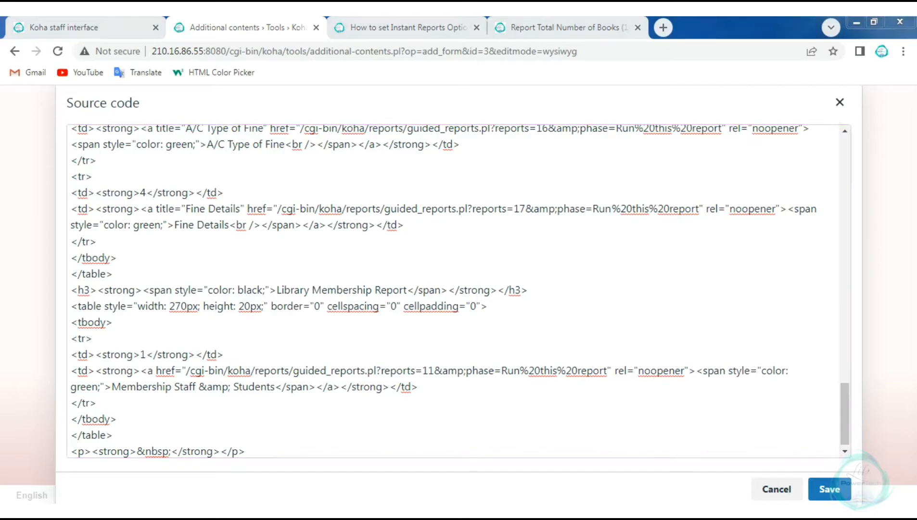
Save the edited source code, then save the Reports news entry and check its row in the news list.
{"action": "left_click", "coordinate": [829, 495]}
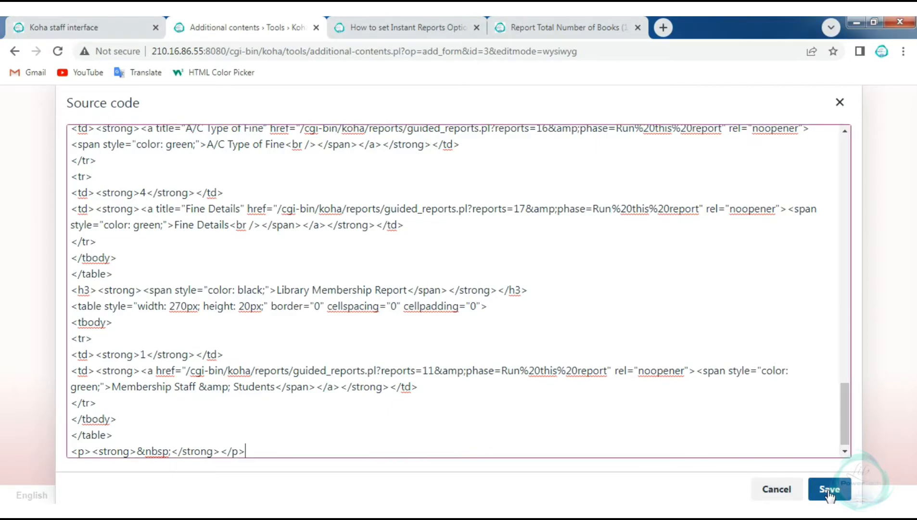
{"action": "left_click", "coordinate": [829, 491]}
{"action": "scroll", "coordinate": [460, 426], "scroll_direction": "down", "scroll_amount": 5}
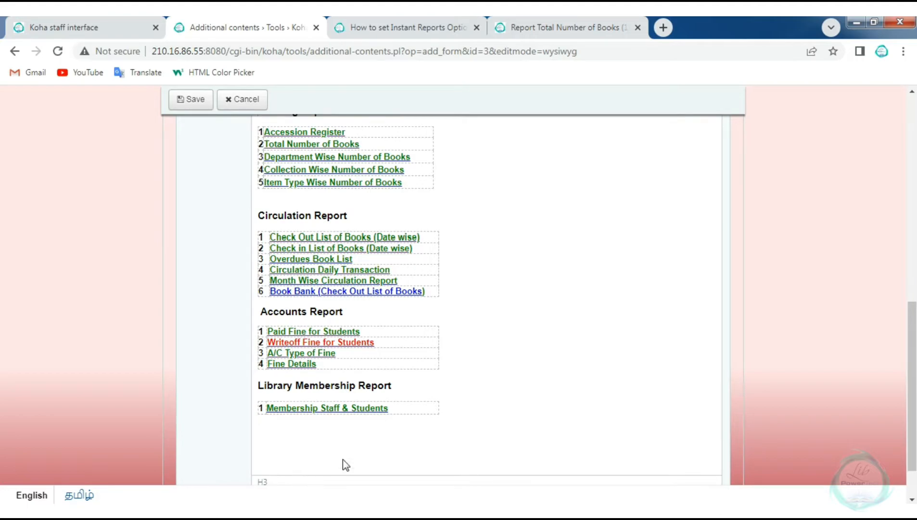
{"action": "scroll", "coordinate": [163, 163], "scroll_direction": "up", "scroll_amount": 3}
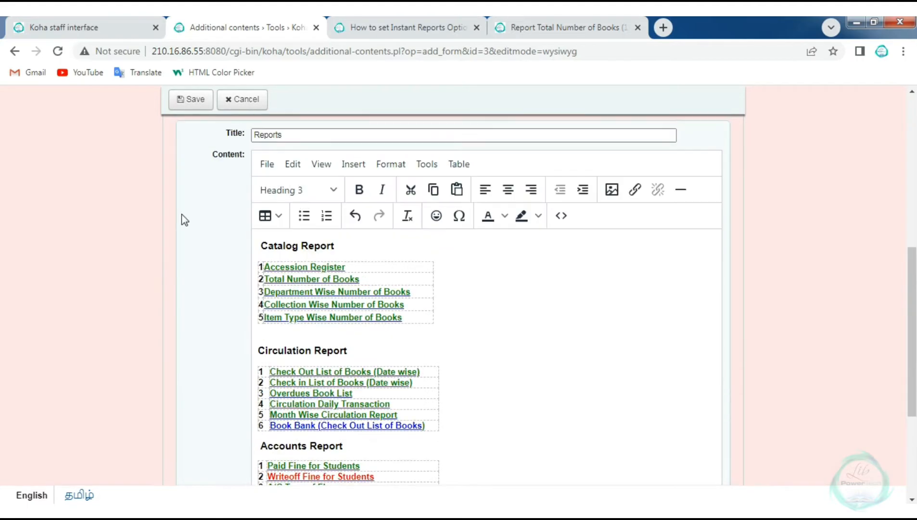
{"action": "left_click", "coordinate": [192, 102]}
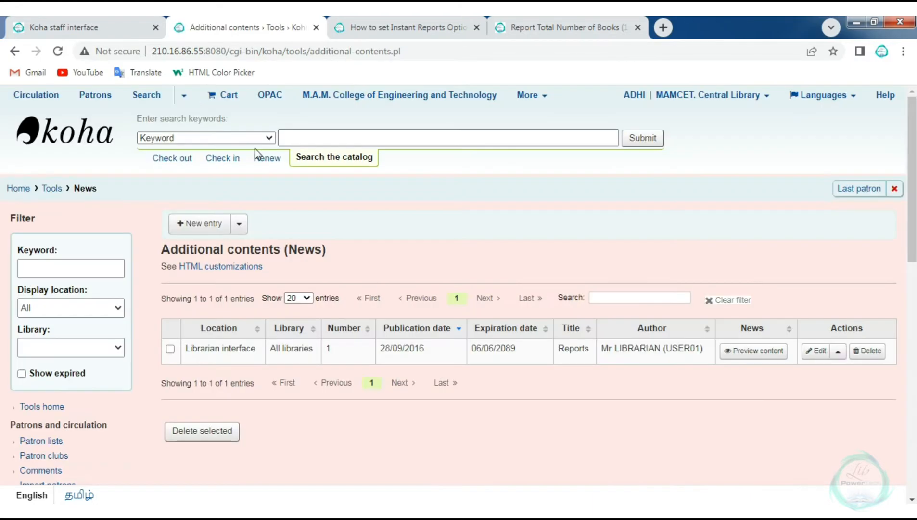
{"action": "left_click_drag", "start_coordinate": [185, 352], "coordinate": [309, 349]}
Review the blog instructions from the sample HTML report links down to Step - 3 about viewing the reports on the home page.
{"action": "left_click", "coordinate": [425, 28]}
{"action": "scroll", "coordinate": [178, 218], "scroll_direction": "down", "scroll_amount": 7}
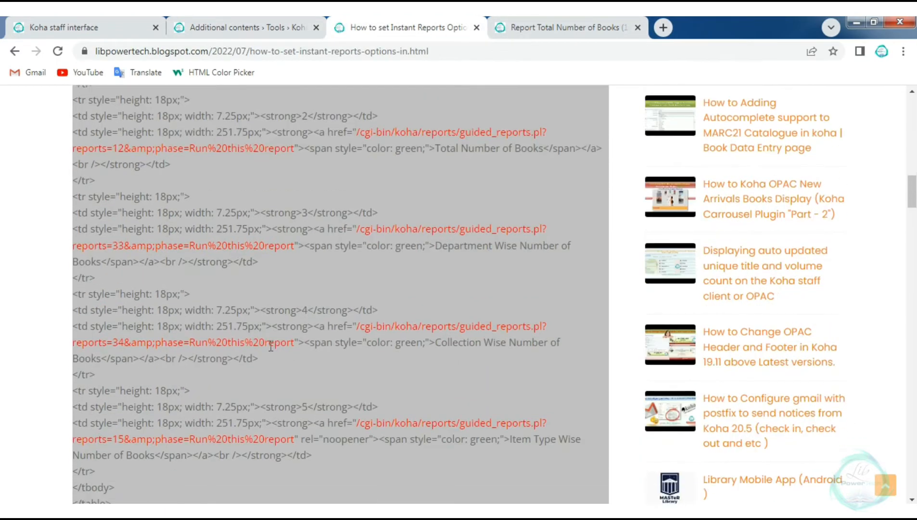
{"action": "scroll", "coordinate": [179, 217], "scroll_direction": "up", "scroll_amount": 5}
{"action": "left_click_drag", "start_coordinate": [73, 122], "coordinate": [311, 123]}
{"action": "left_click", "coordinate": [358, 131]}
{"action": "left_click_drag", "start_coordinate": [215, 120], "coordinate": [287, 122]}
{"action": "left_click", "coordinate": [355, 133]}
{"action": "scroll", "coordinate": [341, 286], "scroll_direction": "down", "scroll_amount": 4}
{"action": "scroll", "coordinate": [341, 286], "scroll_direction": "down", "scroll_amount": 20}
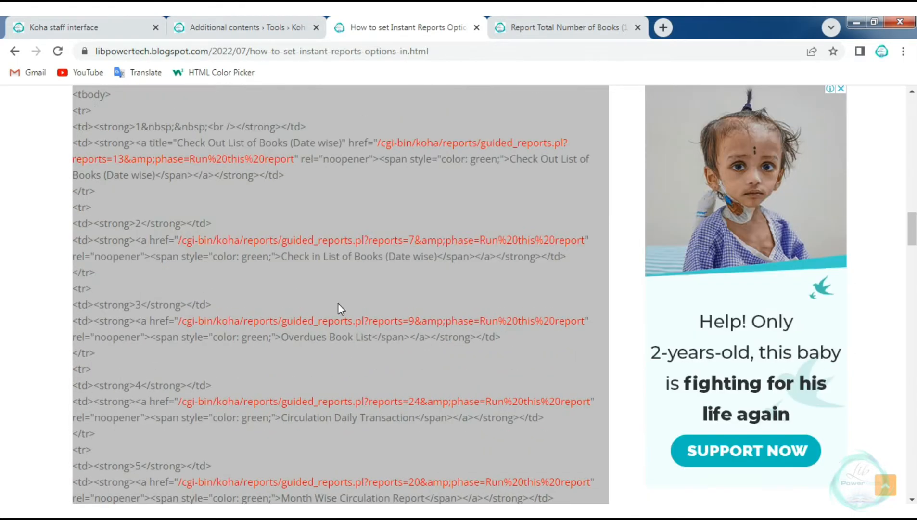
{"action": "scroll", "coordinate": [336, 306], "scroll_direction": "down", "scroll_amount": 14}
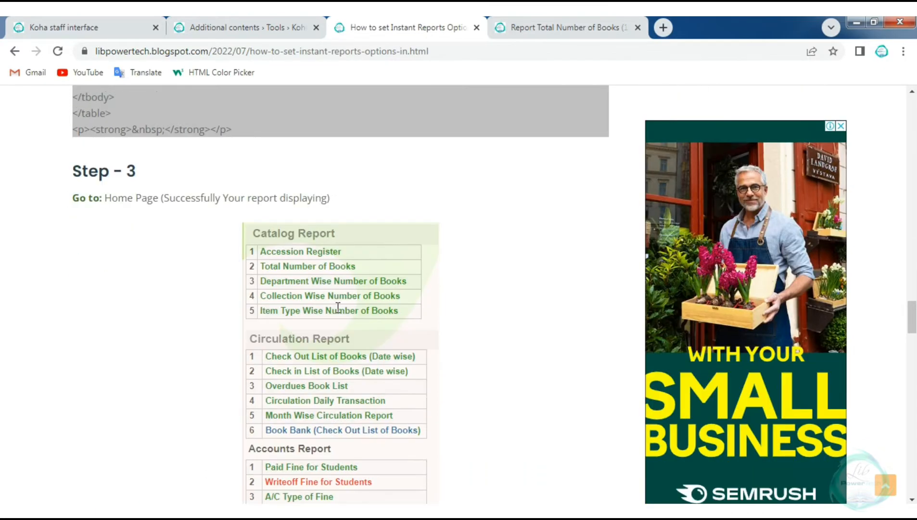
{"action": "left_click_drag", "start_coordinate": [170, 171], "coordinate": [113, 195]}
{"action": "left_click_drag", "start_coordinate": [262, 197], "coordinate": [330, 198]}
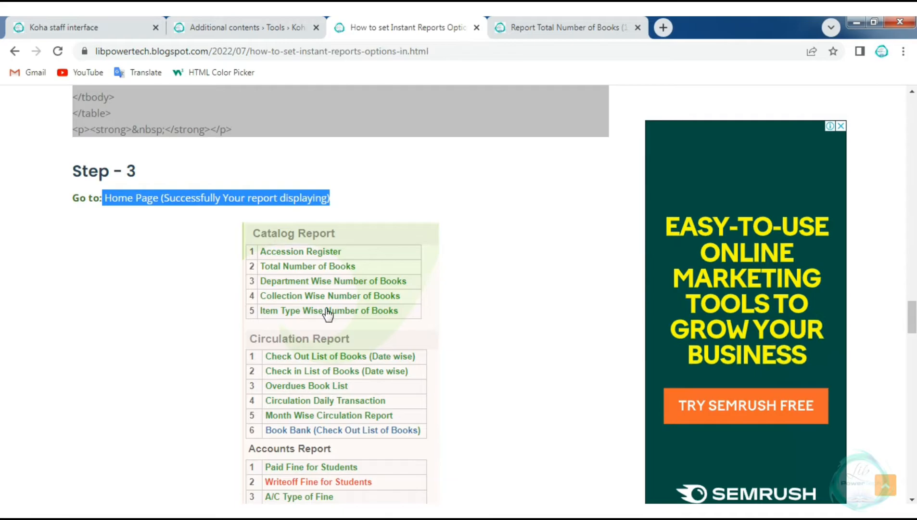
Go from the News page to the staff home page and look over the report links in its Reports news section.
{"action": "left_click", "coordinate": [91, 31]}
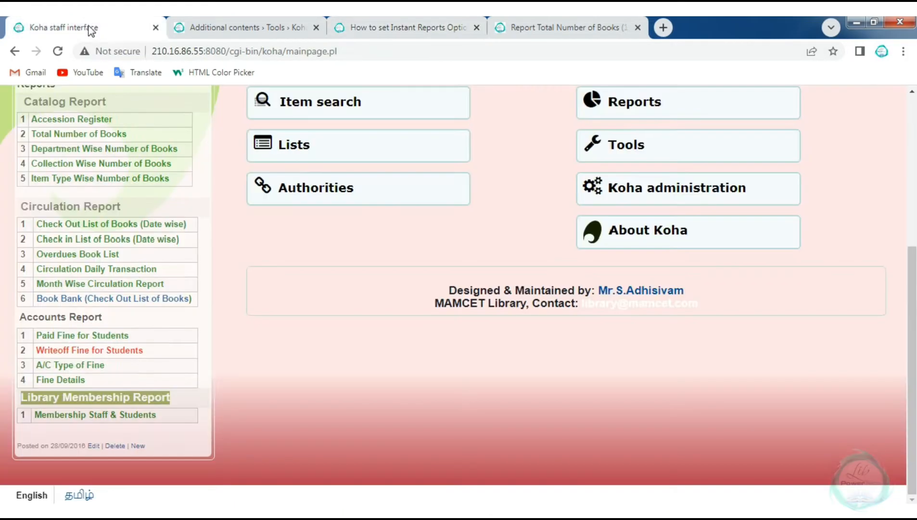
{"action": "left_click", "coordinate": [233, 27]}
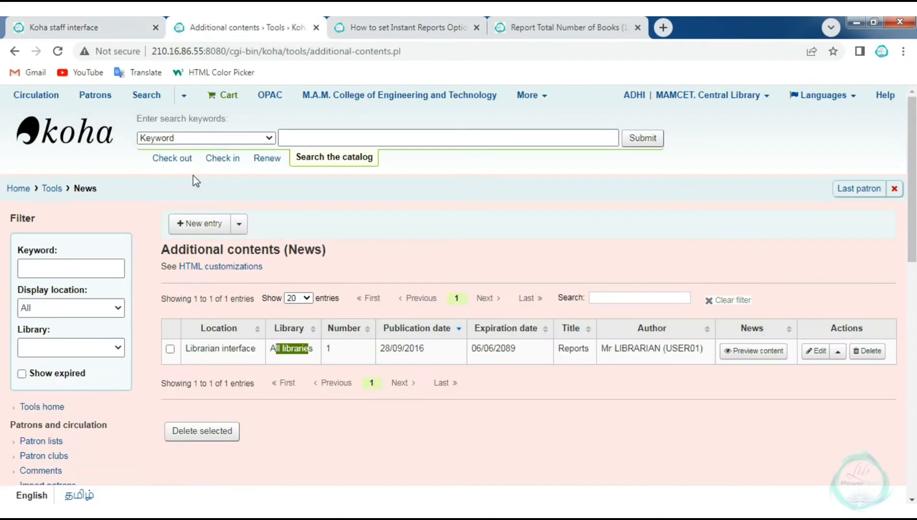
{"action": "left_click", "coordinate": [19, 191]}
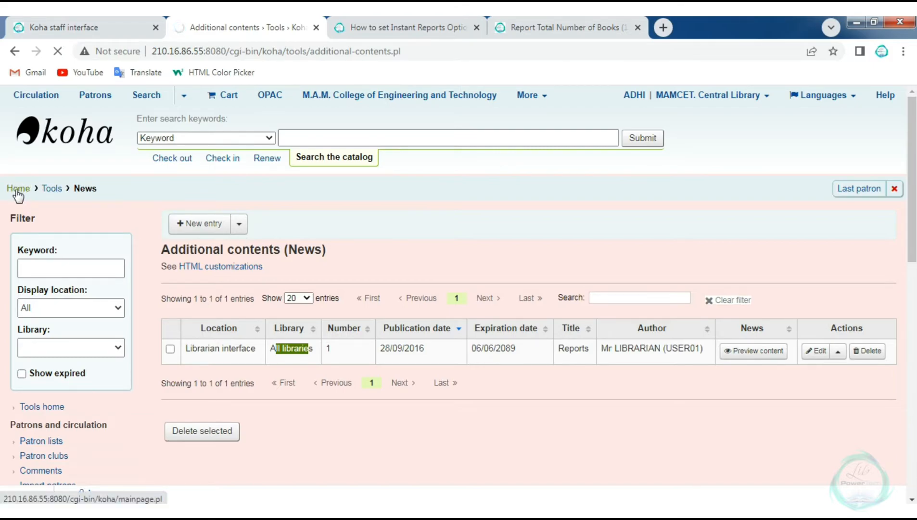
{"action": "scroll", "coordinate": [68, 289], "scroll_direction": "down", "scroll_amount": 3}
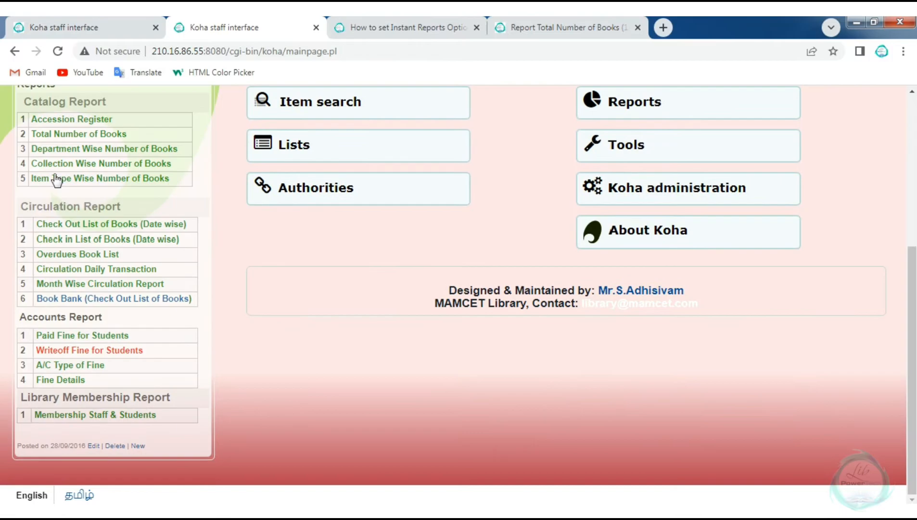
{"action": "scroll", "coordinate": [102, 459], "scroll_direction": "up", "scroll_amount": 2}
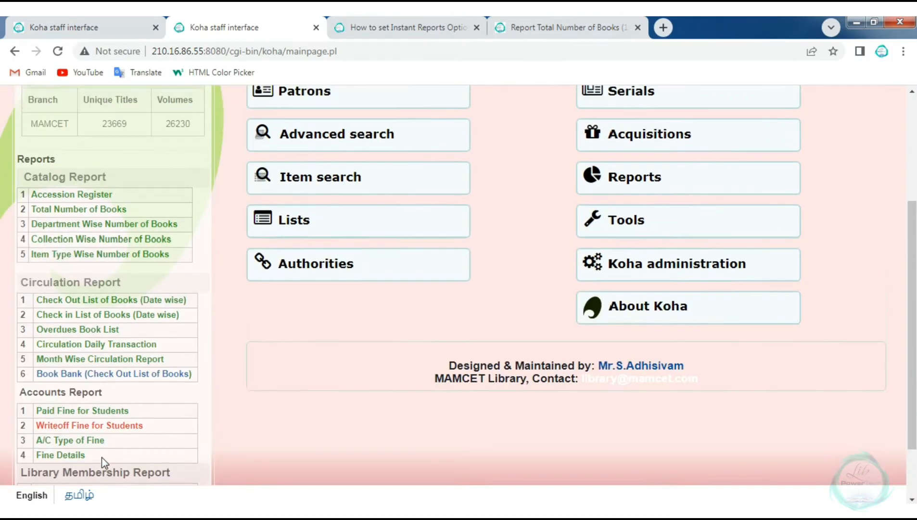
{"action": "scroll", "coordinate": [103, 423], "scroll_direction": "up", "scroll_amount": 2}
{"action": "left_click_drag", "start_coordinate": [29, 257], "coordinate": [113, 255]}
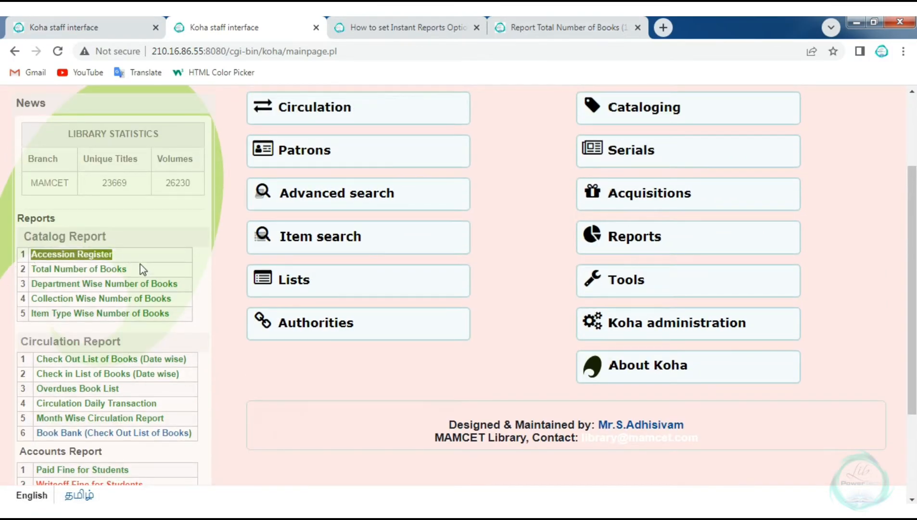
{"action": "left_click", "coordinate": [193, 276]}
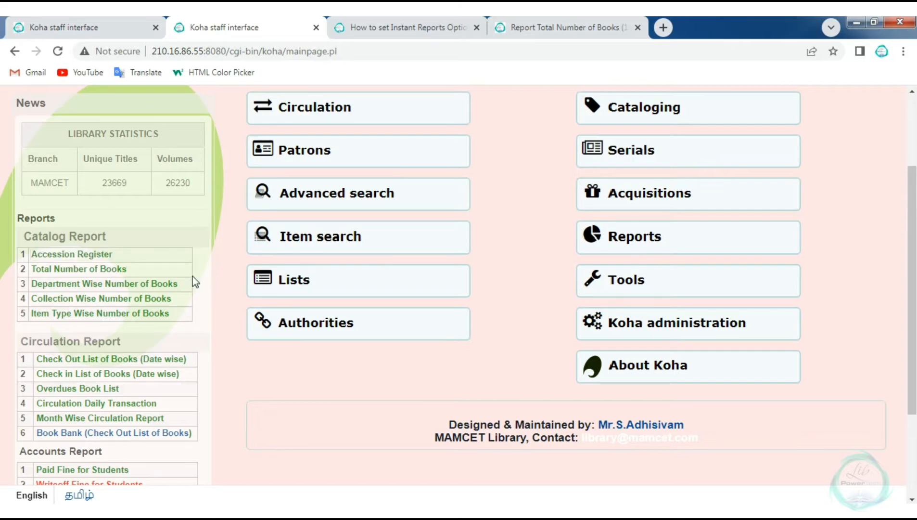
Test the Accession Register, Total Number of Books and Department Wise Number of Books links, returning to the main page after each report.
{"action": "left_click", "coordinate": [73, 255]}
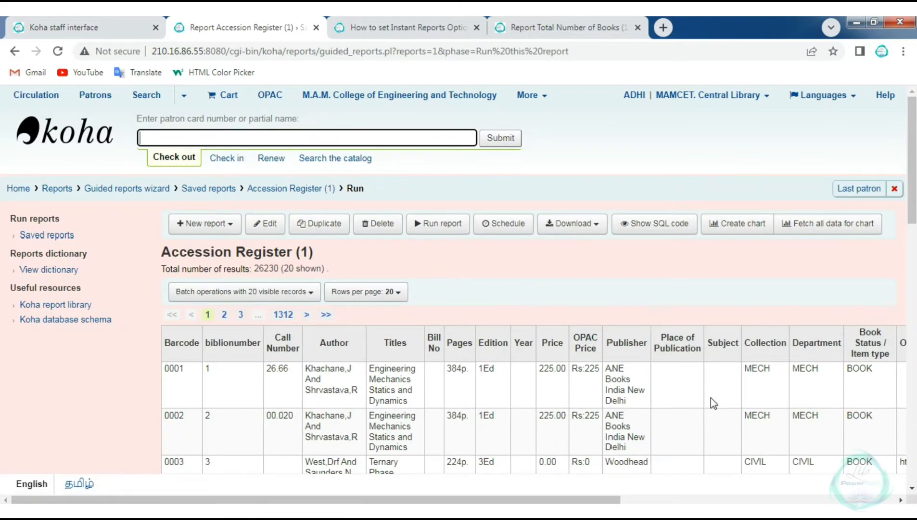
{"action": "left_click", "coordinate": [14, 51]}
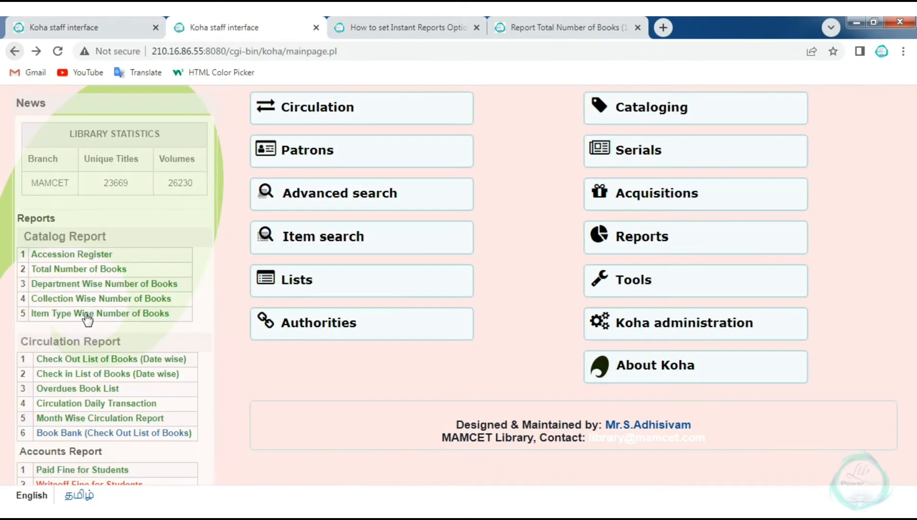
{"action": "left_click", "coordinate": [82, 271]}
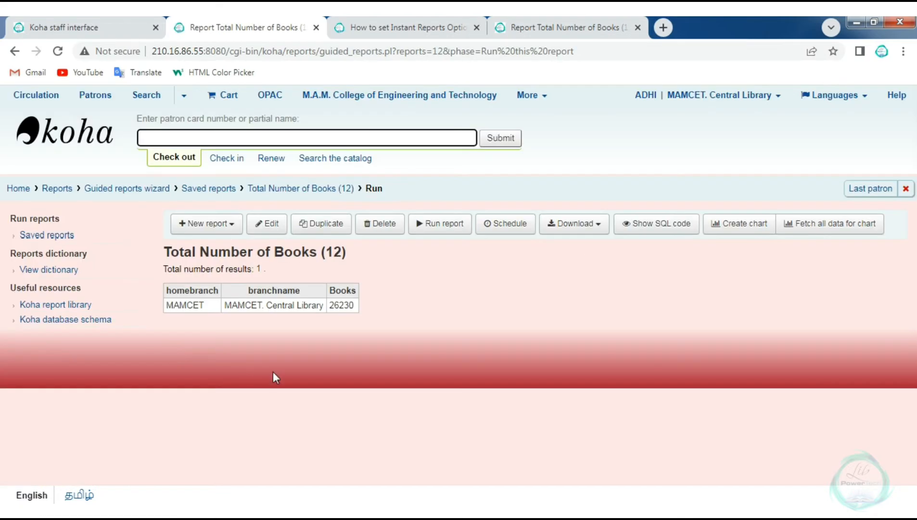
{"action": "left_click", "coordinate": [14, 51]}
{"action": "scroll", "coordinate": [102, 321], "scroll_direction": "down", "scroll_amount": 1}
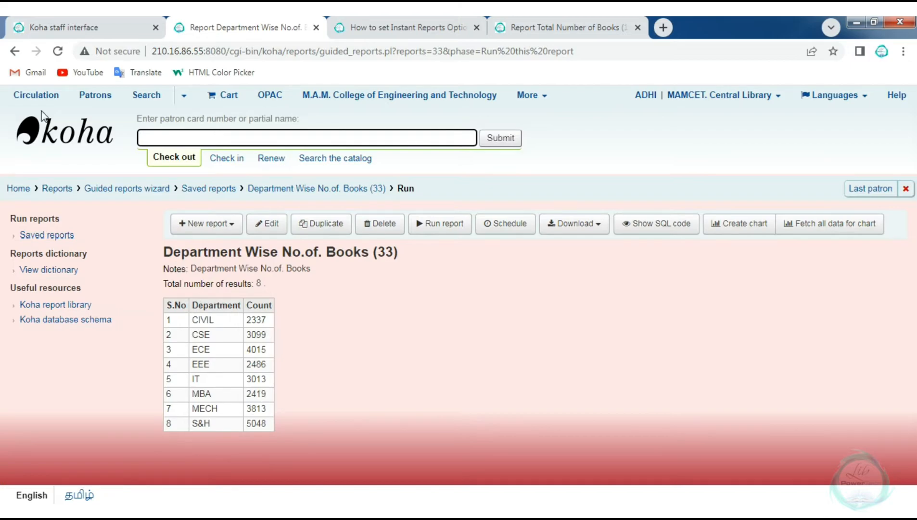
{"action": "left_click", "coordinate": [15, 51]}
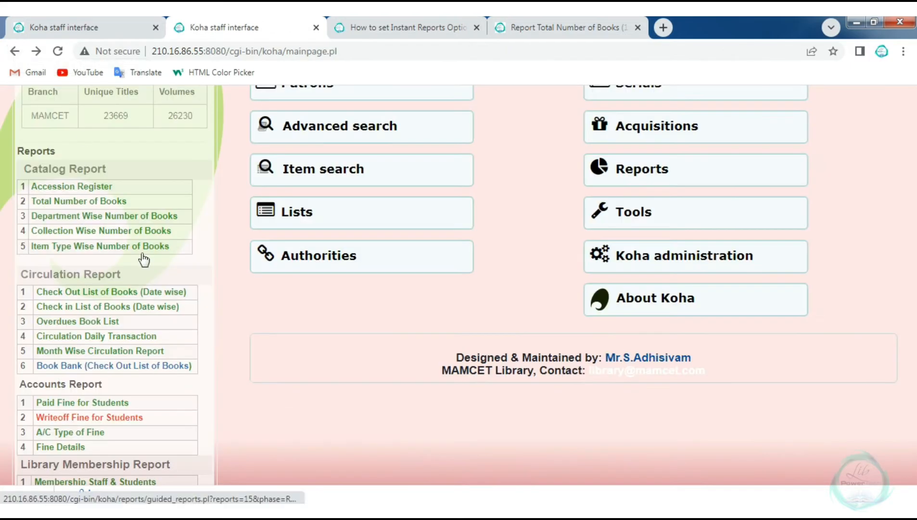
Open the Collection Wise Number of Books report from its main page link, examine the count per collection, and return.
{"action": "left_click", "coordinate": [119, 230]}
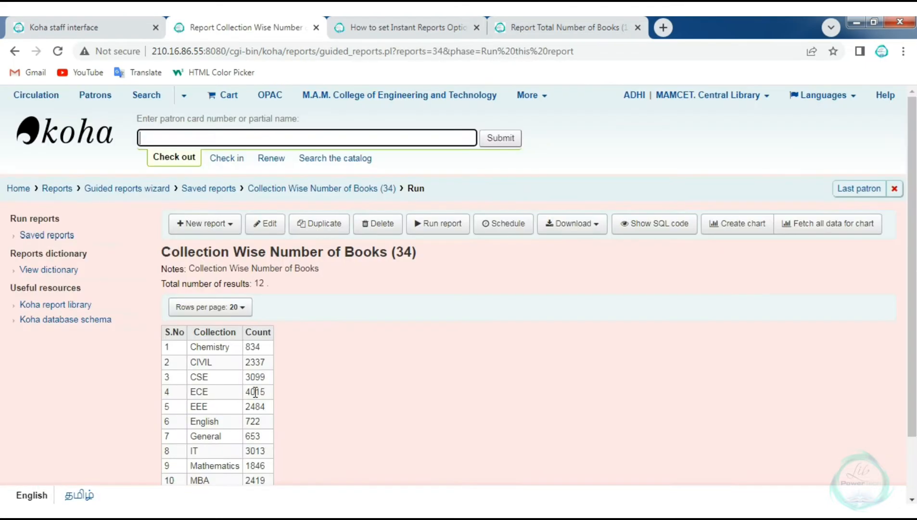
{"action": "scroll", "coordinate": [255, 392], "scroll_direction": "down", "scroll_amount": 2}
{"action": "left_click_drag", "start_coordinate": [193, 364], "coordinate": [261, 365]}
{"action": "left_click_drag", "start_coordinate": [188, 395], "coordinate": [275, 398]}
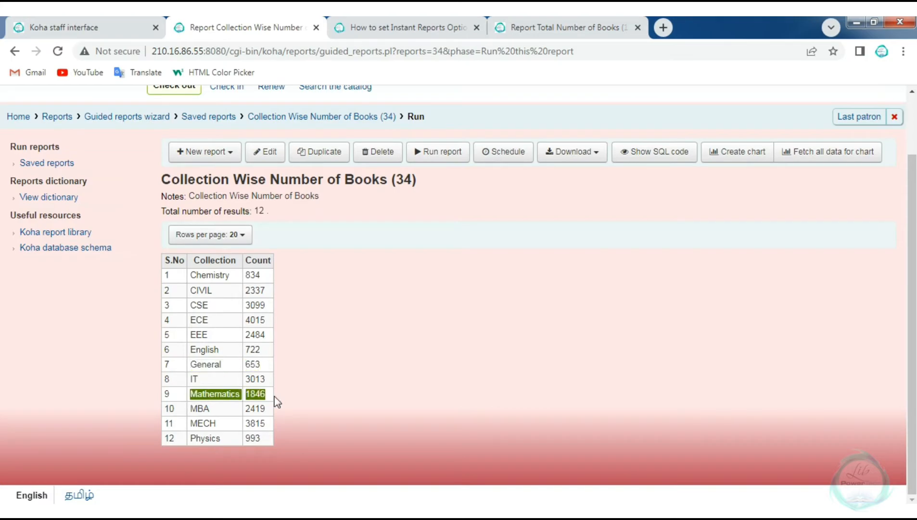
{"action": "left_click_drag", "start_coordinate": [191, 410], "coordinate": [198, 439]}
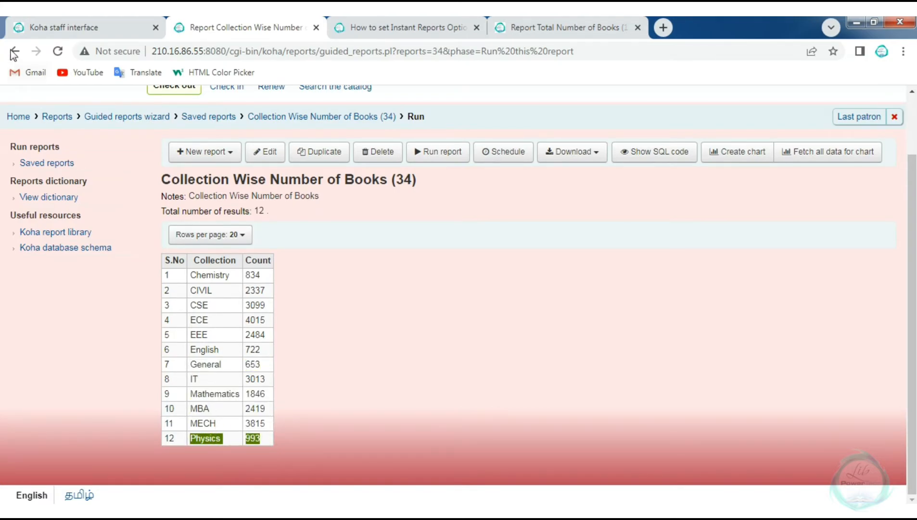
{"action": "left_click", "coordinate": [14, 52]}
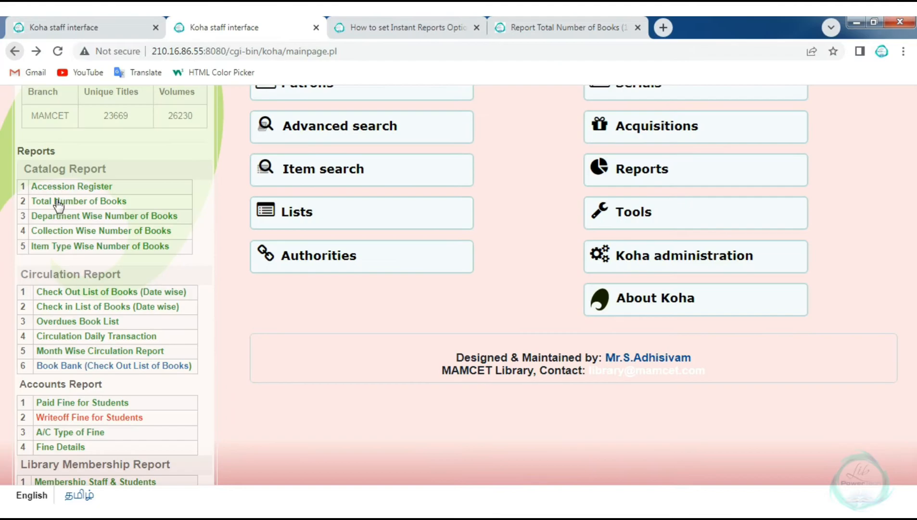
Open the Item Type Wise Number of Books report from its main page link, examine the count per section, and return.
{"action": "left_click", "coordinate": [104, 248]}
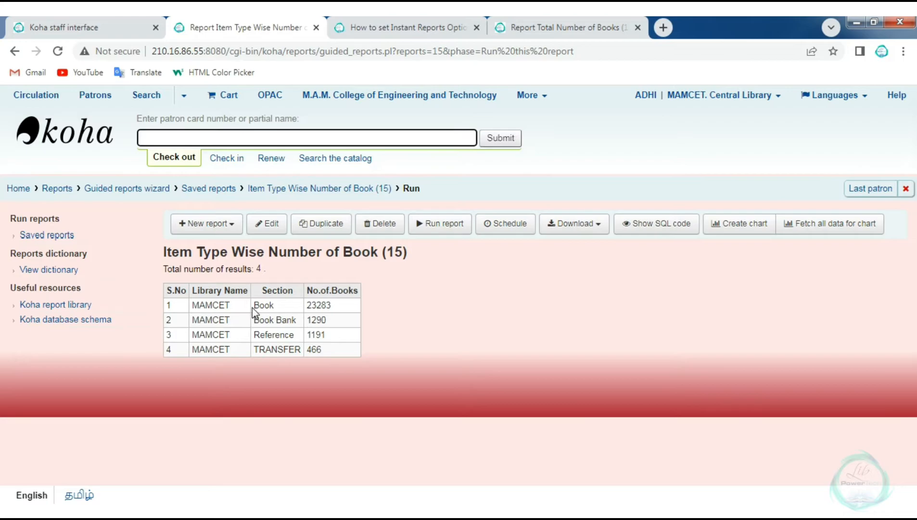
{"action": "left_click_drag", "start_coordinate": [253, 308], "coordinate": [310, 338]}
{"action": "left_click_drag", "start_coordinate": [251, 354], "coordinate": [318, 355]}
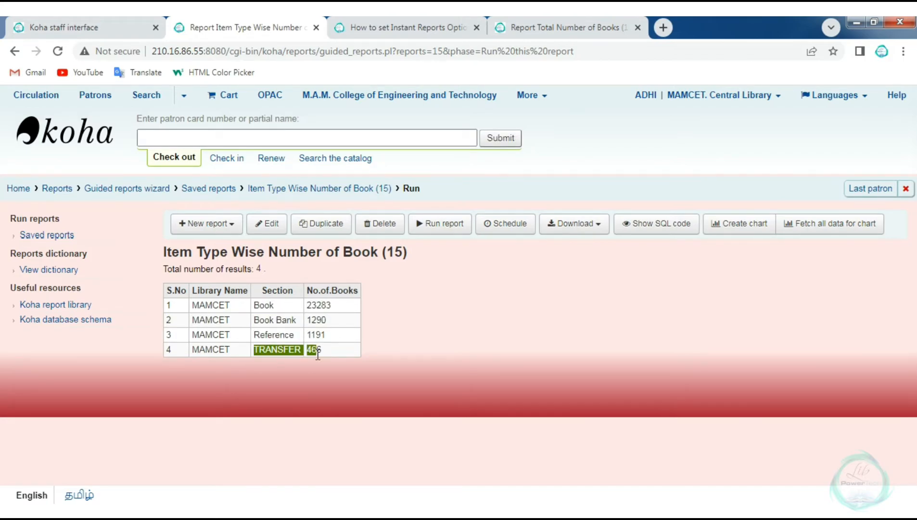
{"action": "left_click", "coordinate": [15, 51]}
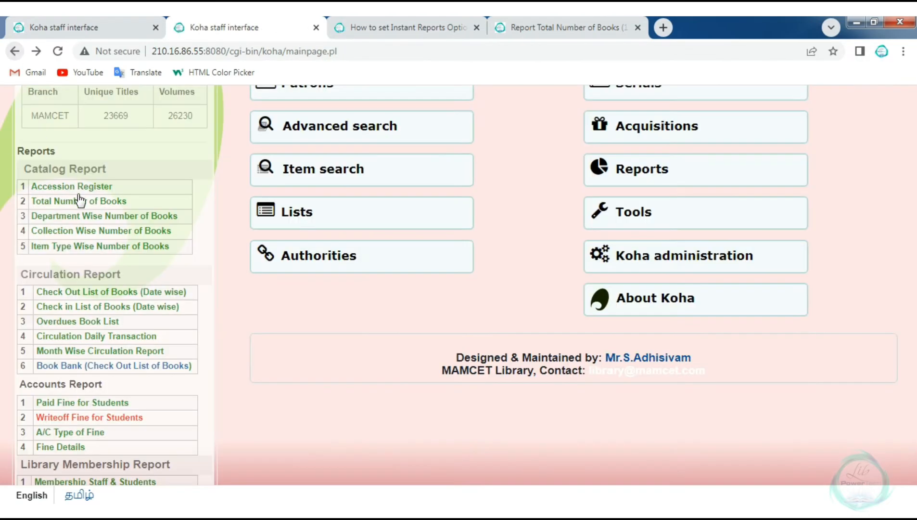
Run the Check Out List of Books (Date wise) report for 25/07/2022 to 26/07/2022, review its rows, and return to the parameters page.
{"action": "scroll", "coordinate": [116, 306], "scroll_direction": "down", "scroll_amount": 2}
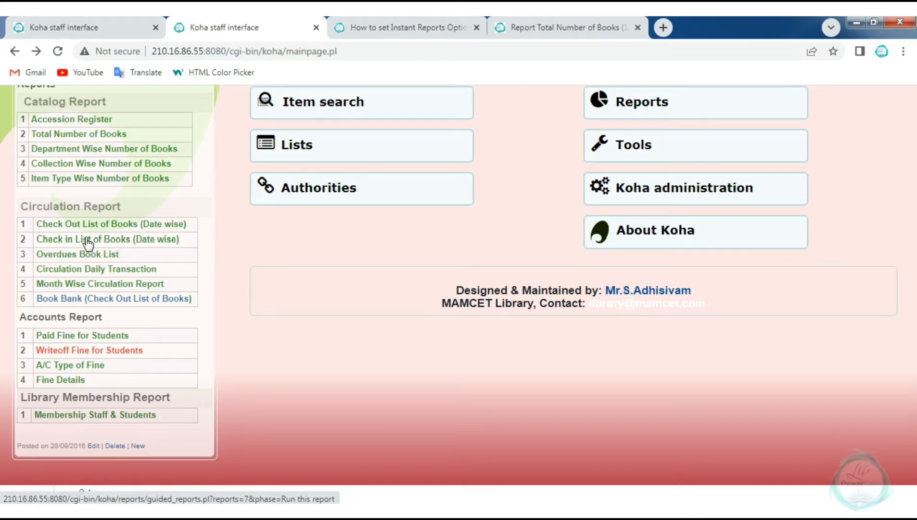
{"action": "left_click", "coordinate": [101, 226]}
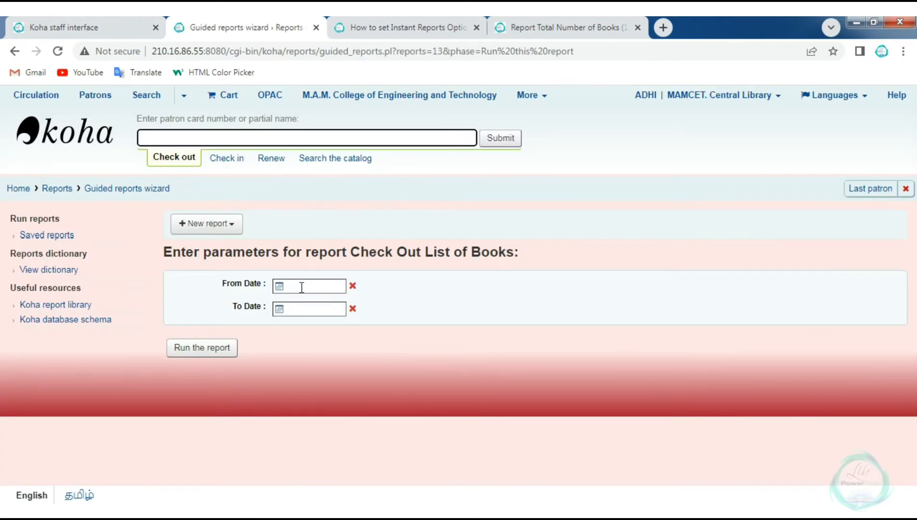
{"action": "left_click", "coordinate": [302, 287]}
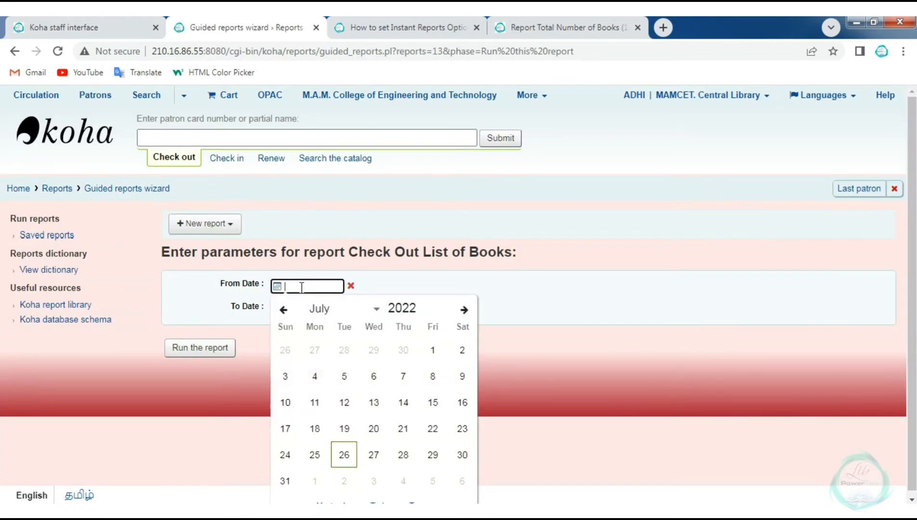
{"action": "left_click", "coordinate": [314, 459]}
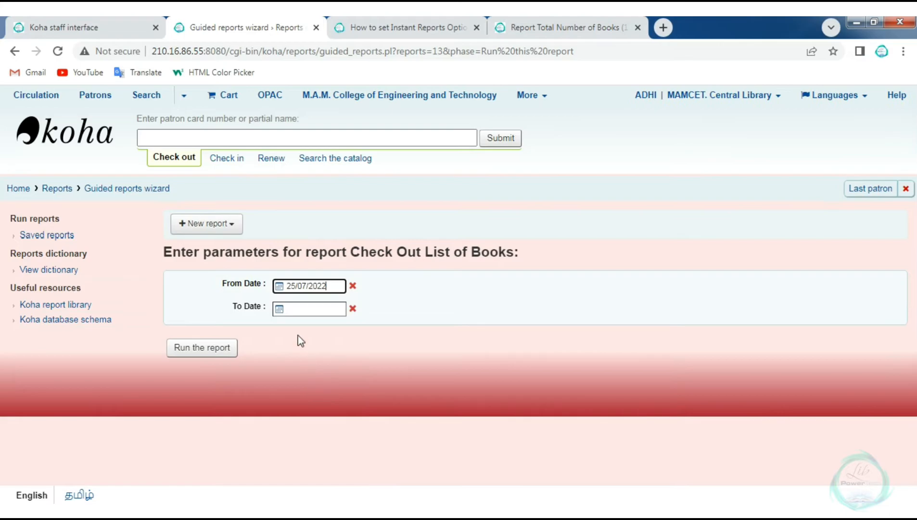
{"action": "left_click", "coordinate": [308, 308]}
{"action": "left_click", "coordinate": [339, 469]}
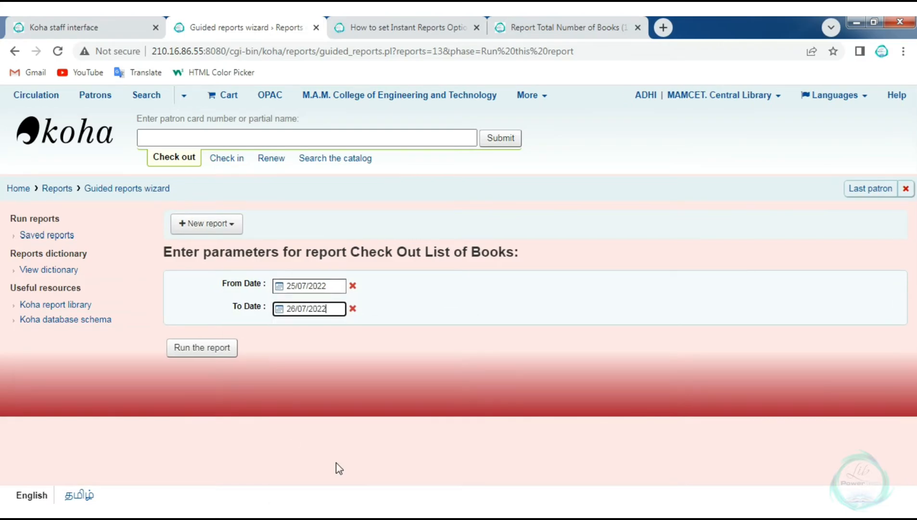
{"action": "left_click", "coordinate": [214, 353]}
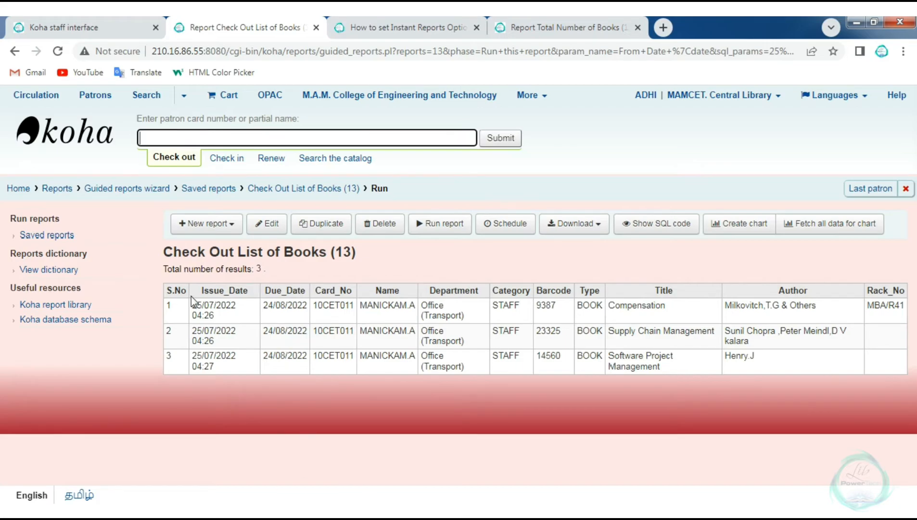
{"action": "left_click_drag", "start_coordinate": [168, 292], "coordinate": [329, 399]}
{"action": "left_click", "coordinate": [604, 327]}
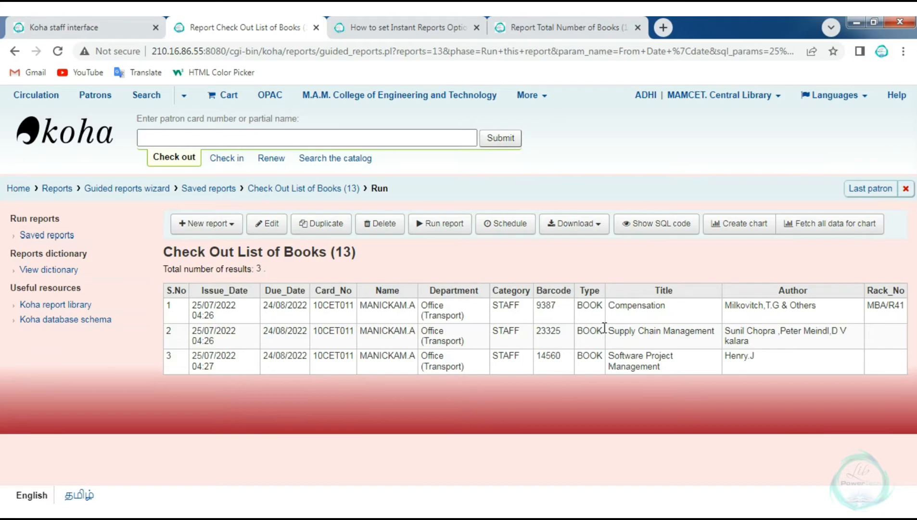
{"action": "left_click", "coordinate": [15, 51]}
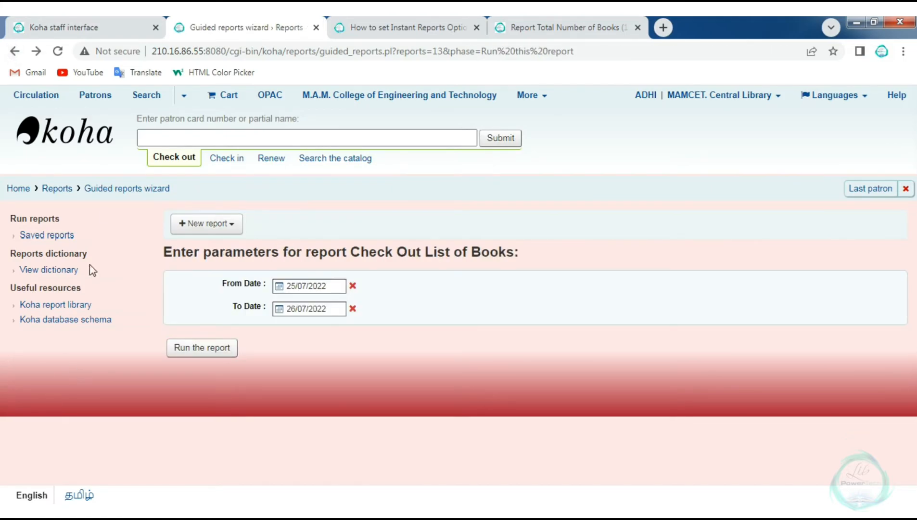
Run the Paid Fine for Students report from its main page link for 20/07/2022 to 26/07/2022.
{"action": "left_click", "coordinate": [173, 343]}
{"action": "scroll", "coordinate": [86, 384], "scroll_direction": "down", "scroll_amount": 3}
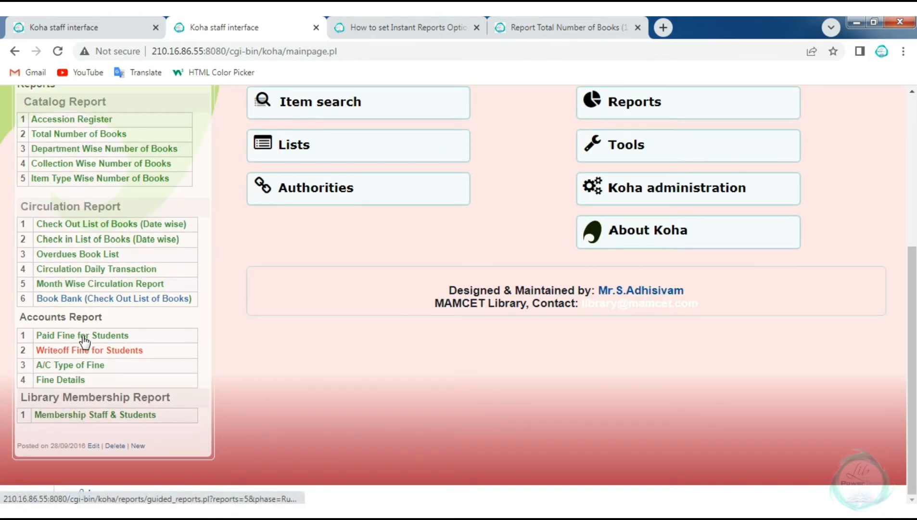
{"action": "left_click", "coordinate": [85, 341]}
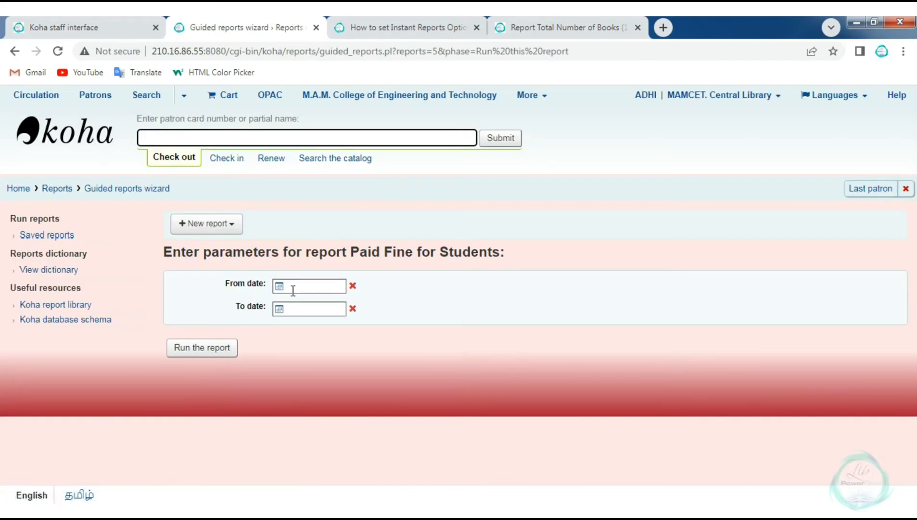
{"action": "left_click", "coordinate": [293, 287]}
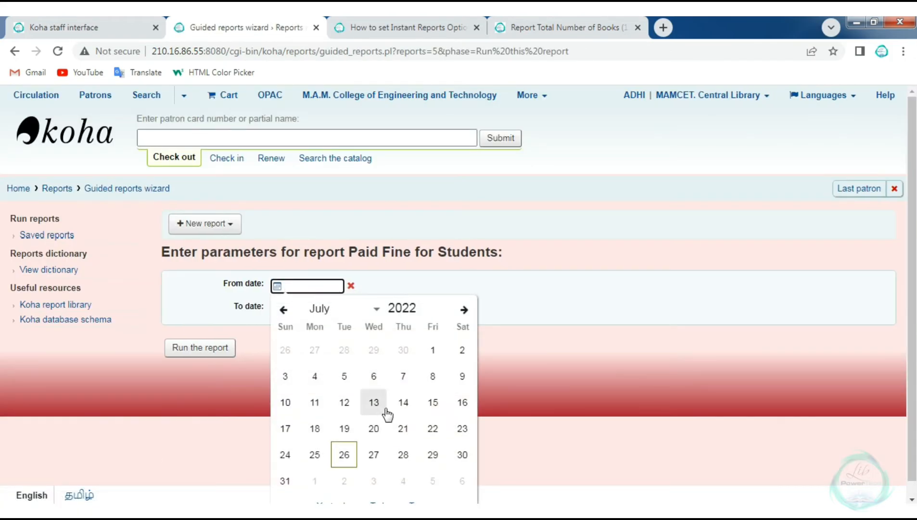
{"action": "left_click", "coordinate": [371, 428]}
{"action": "left_click", "coordinate": [303, 308]}
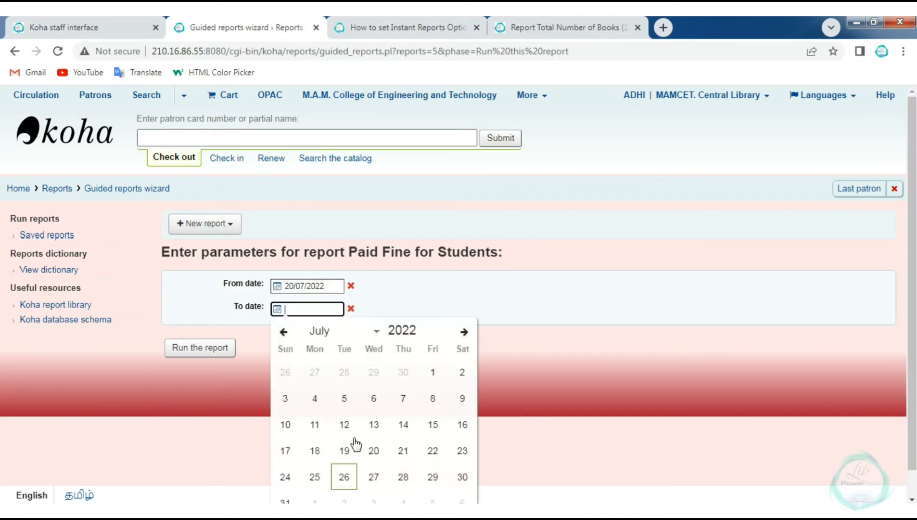
{"action": "left_click", "coordinate": [344, 477]}
{"action": "left_click", "coordinate": [232, 353]}
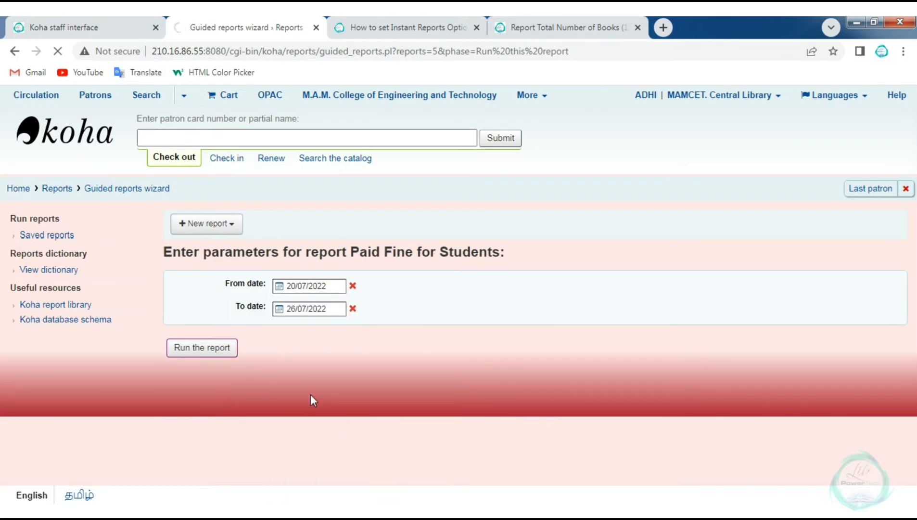
Review the listed fine payments in the Paid Fine for Students report and return to the main page.
{"action": "scroll", "coordinate": [310, 394], "scroll_direction": "down", "scroll_amount": 1}
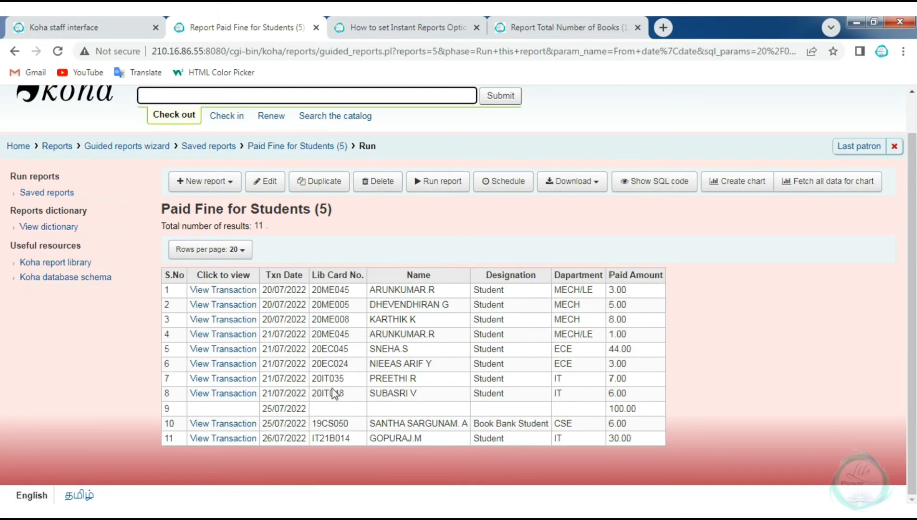
{"action": "scroll", "coordinate": [469, 320], "scroll_direction": "up", "scroll_amount": 1}
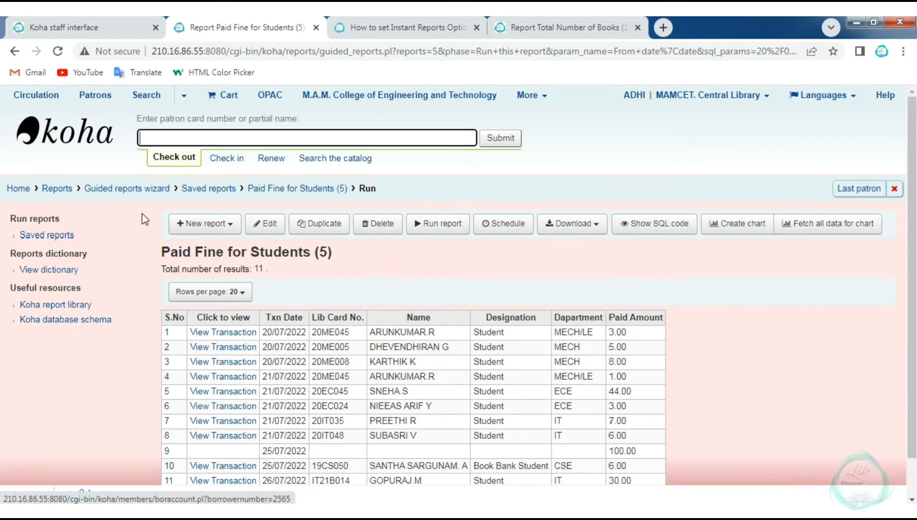
{"action": "left_click", "coordinate": [17, 191]}
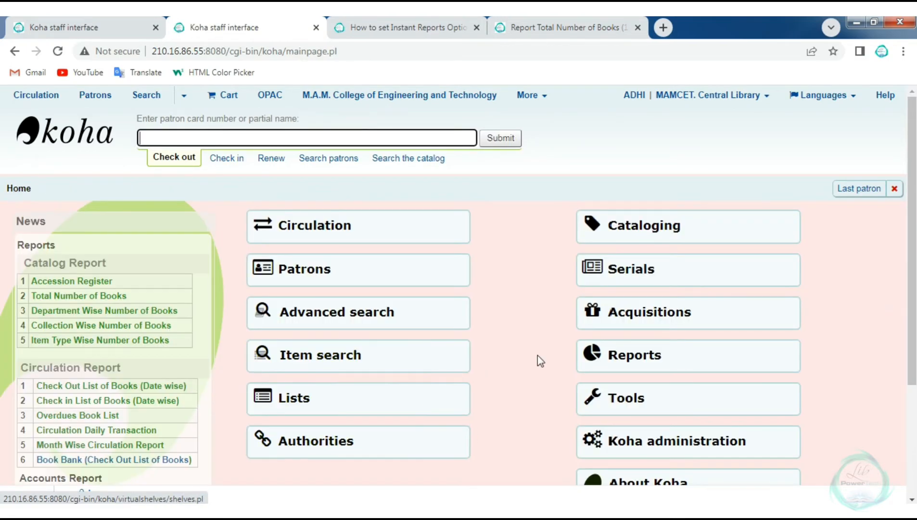
Open the Reports news entry for editing from the main page.
{"action": "scroll", "coordinate": [541, 362], "scroll_direction": "down", "scroll_amount": 1}
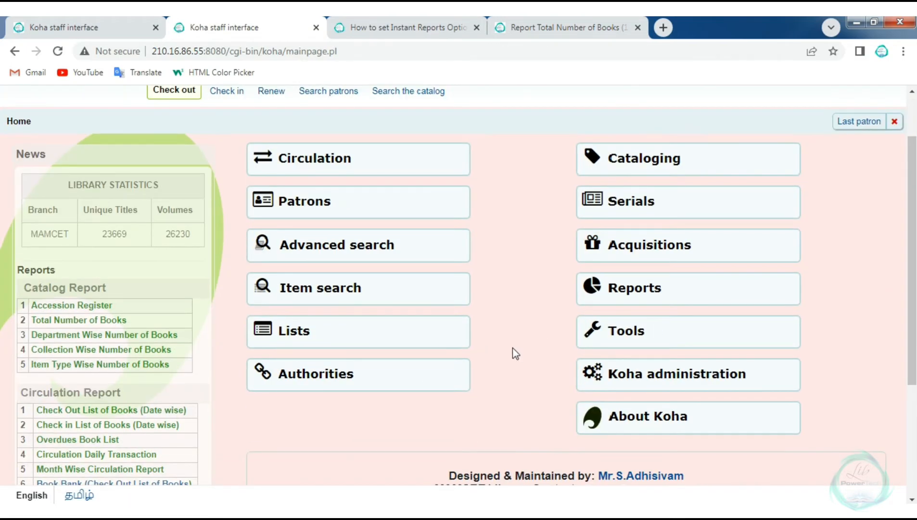
{"action": "scroll", "coordinate": [512, 348], "scroll_direction": "down", "scroll_amount": 1}
{"action": "scroll", "coordinate": [512, 348], "scroll_direction": "up", "scroll_amount": 1}
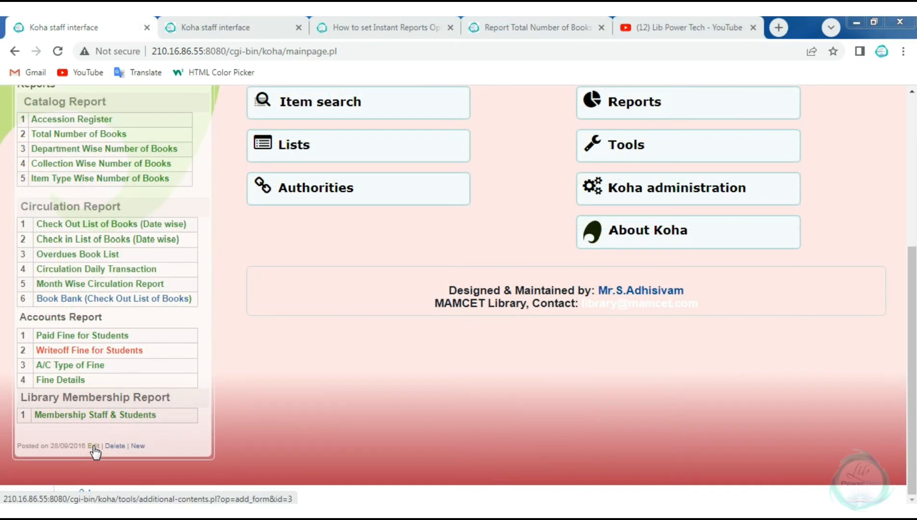
{"action": "left_click", "coordinate": [94, 446]}
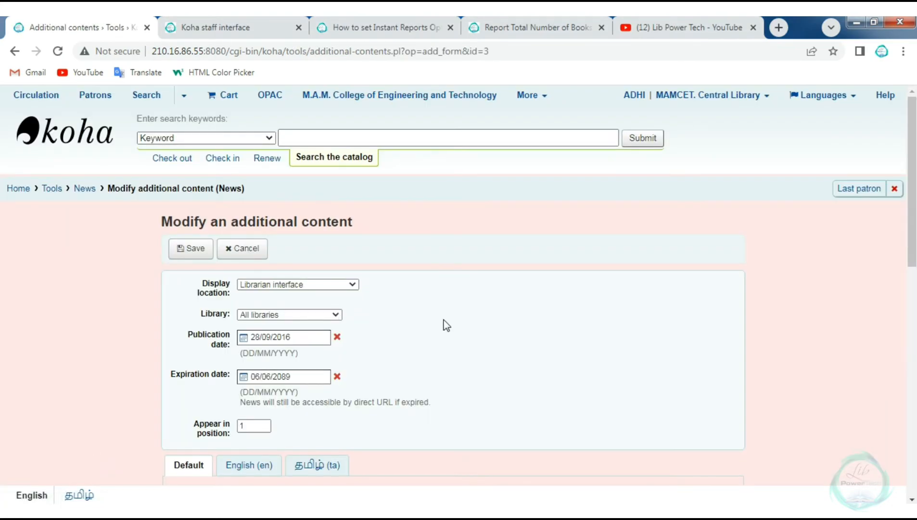
{"action": "scroll", "coordinate": [444, 322], "scroll_direction": "down", "scroll_amount": 4}
{"action": "scroll", "coordinate": [444, 320], "scroll_direction": "down", "scroll_amount": 7}
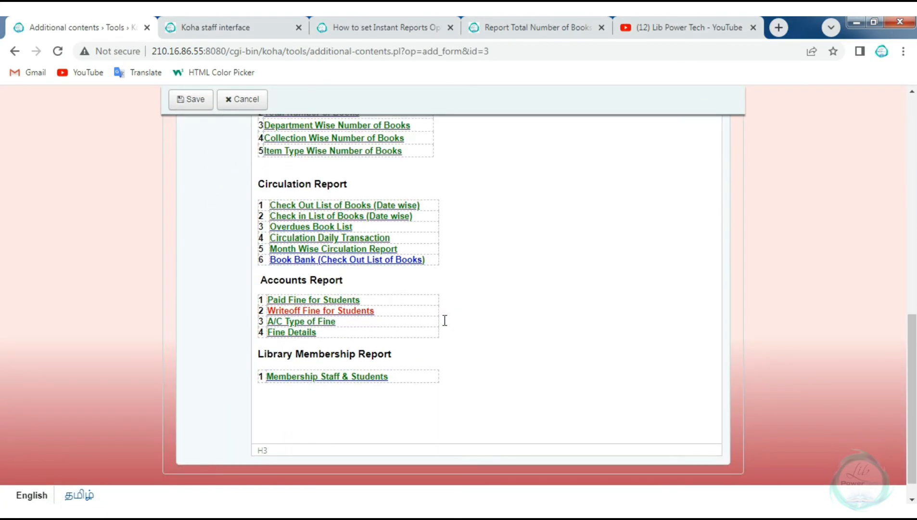
Change the text colour of the Book Bank (Check Out List of Books) link to teal.
{"action": "left_click_drag", "start_coordinate": [434, 260], "coordinate": [282, 260]}
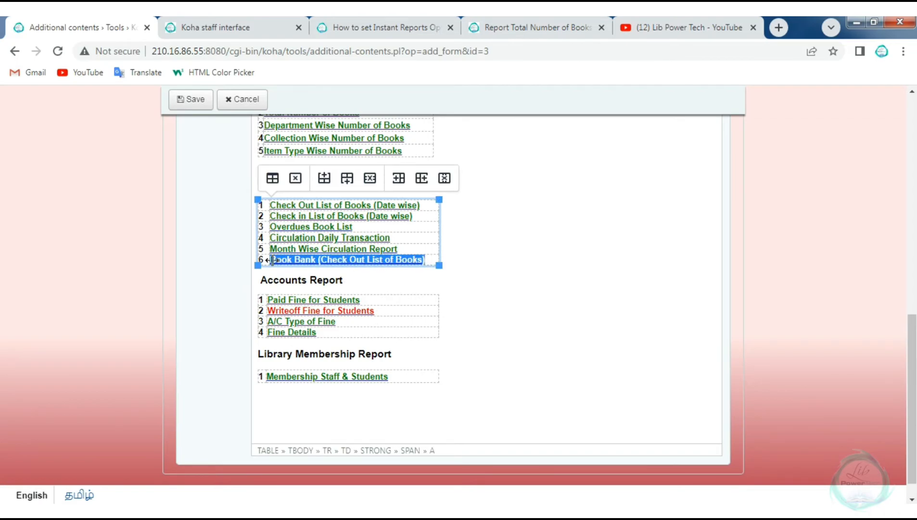
{"action": "scroll", "coordinate": [509, 296], "scroll_direction": "up", "scroll_amount": 3}
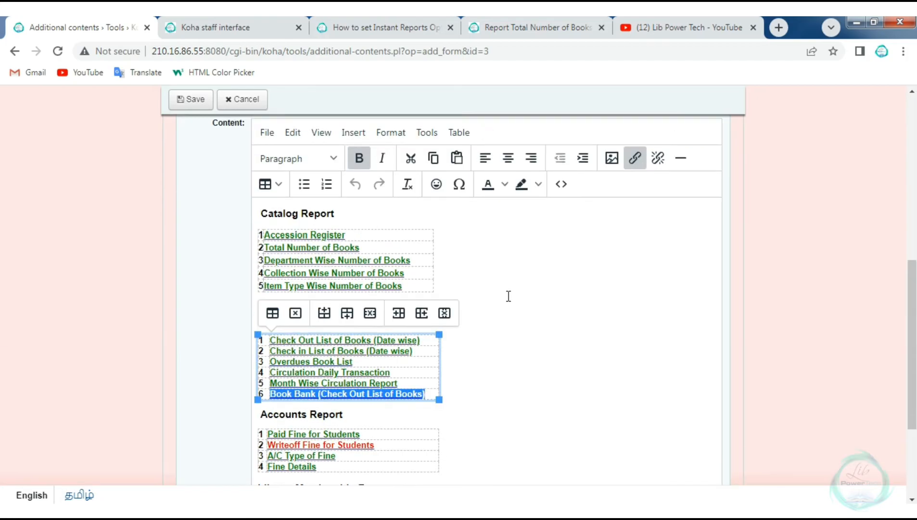
{"action": "left_click", "coordinate": [504, 184]}
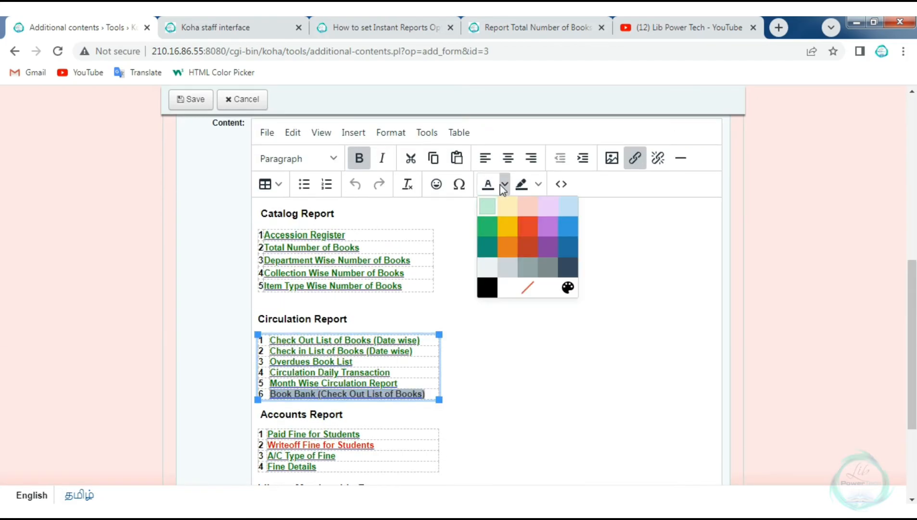
{"action": "left_click", "coordinate": [488, 227]}
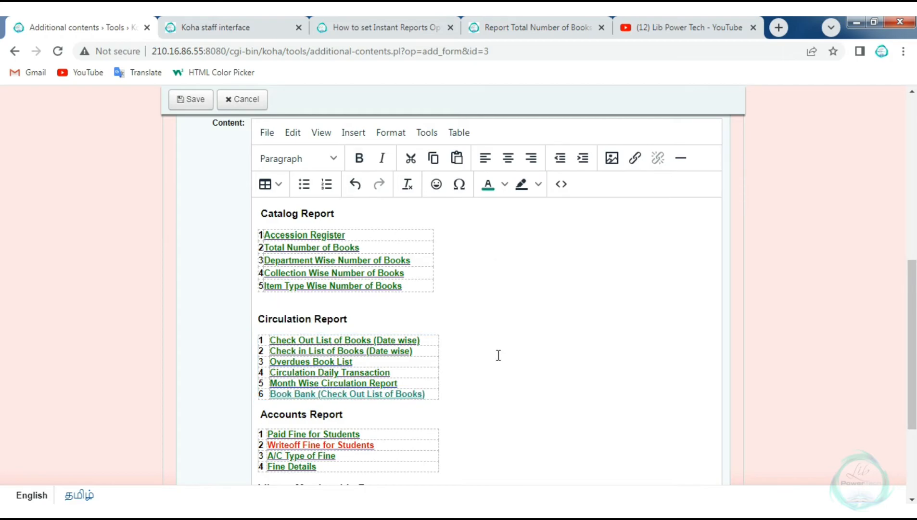
Colour the Catalog Report links from Total Number of Books to Item Type Wise Number of Books purple.
{"action": "triple_click", "coordinate": [419, 287]}
{"action": "left_click_drag", "start_coordinate": [419, 287], "coordinate": [266, 236]}
{"action": "left_click", "coordinate": [505, 188]}
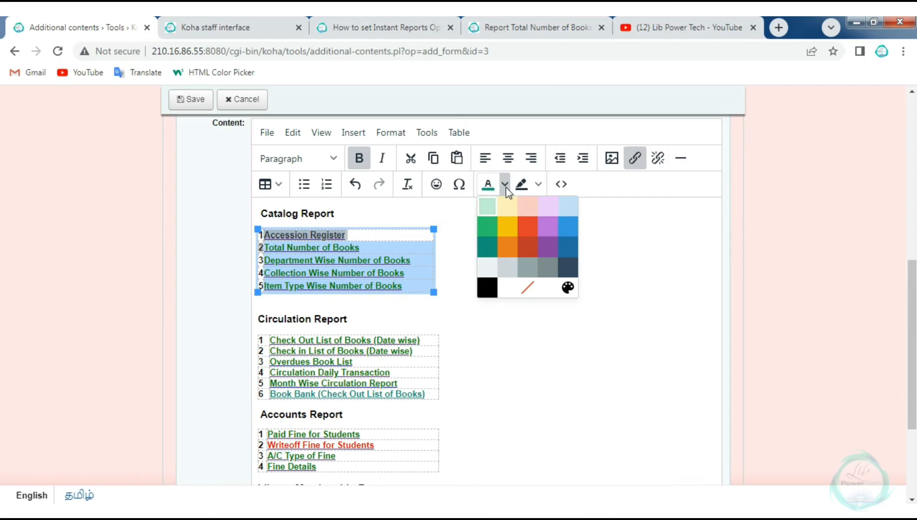
{"action": "left_click", "coordinate": [546, 246]}
{"action": "left_click", "coordinate": [524, 333]}
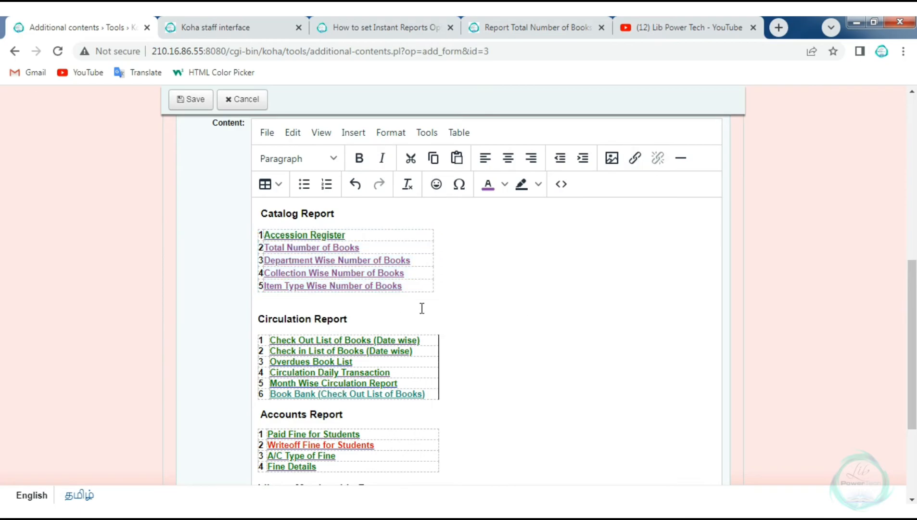
Colour the Circulation Report links from Check in List of Books (Date wise) to Month Wise Circulation Report yellow.
{"action": "left_click_drag", "start_coordinate": [419, 381], "coordinate": [269, 340]}
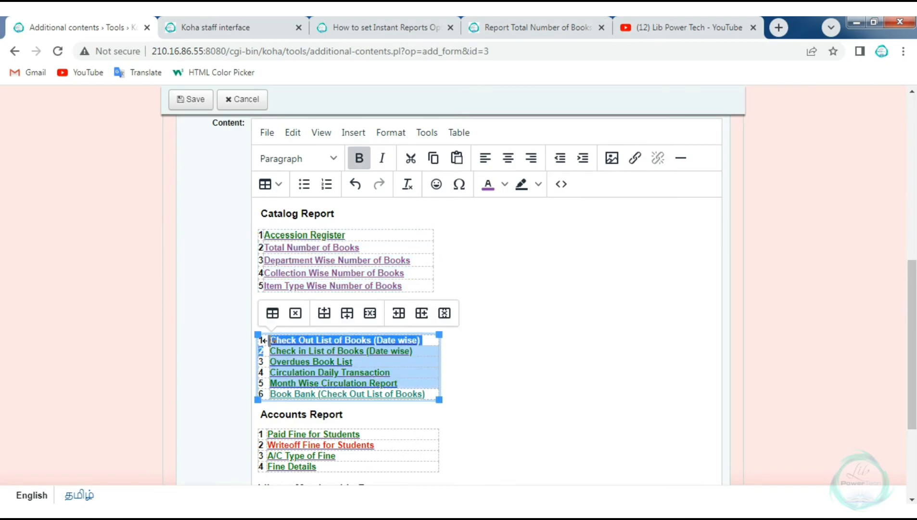
{"action": "left_click", "coordinate": [505, 184]}
{"action": "left_click", "coordinate": [511, 227]}
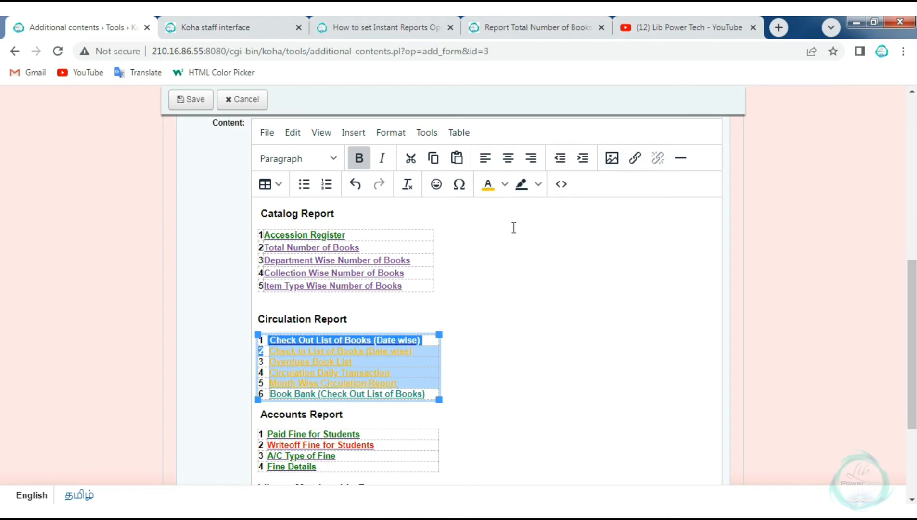
{"action": "left_click", "coordinate": [528, 332]}
Set the text colour of the Membership Staff & Students link to dark red.
{"action": "scroll", "coordinate": [530, 337], "scroll_direction": "down", "scroll_amount": 3}
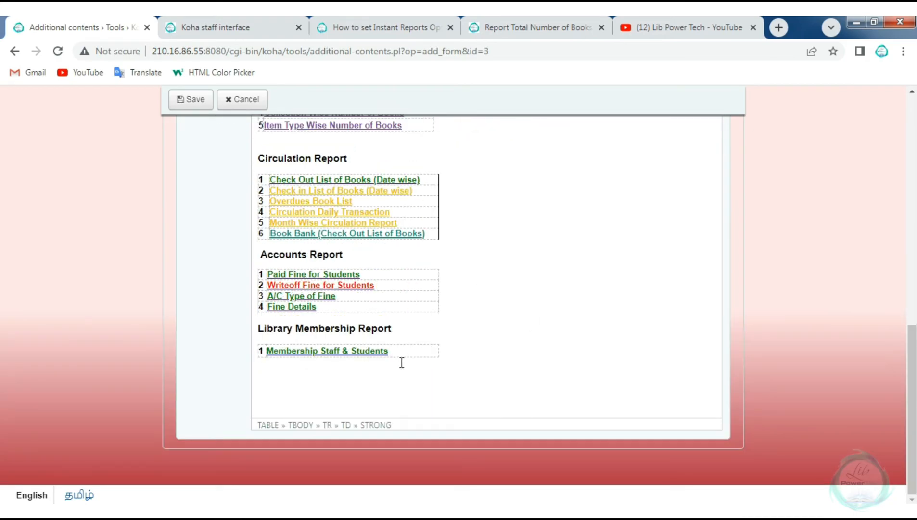
{"action": "left_click_drag", "start_coordinate": [408, 354], "coordinate": [268, 352]}
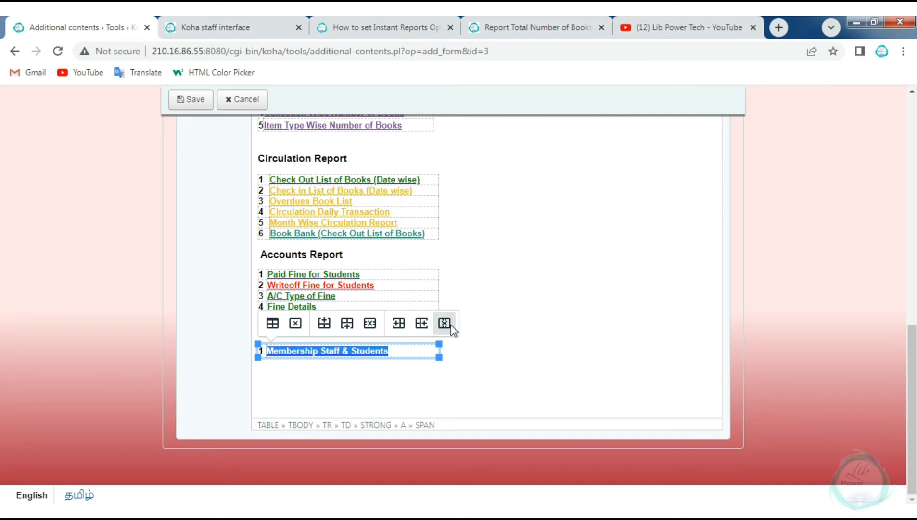
{"action": "scroll", "coordinate": [497, 316], "scroll_direction": "up", "scroll_amount": 4}
{"action": "left_click", "coordinate": [505, 227]}
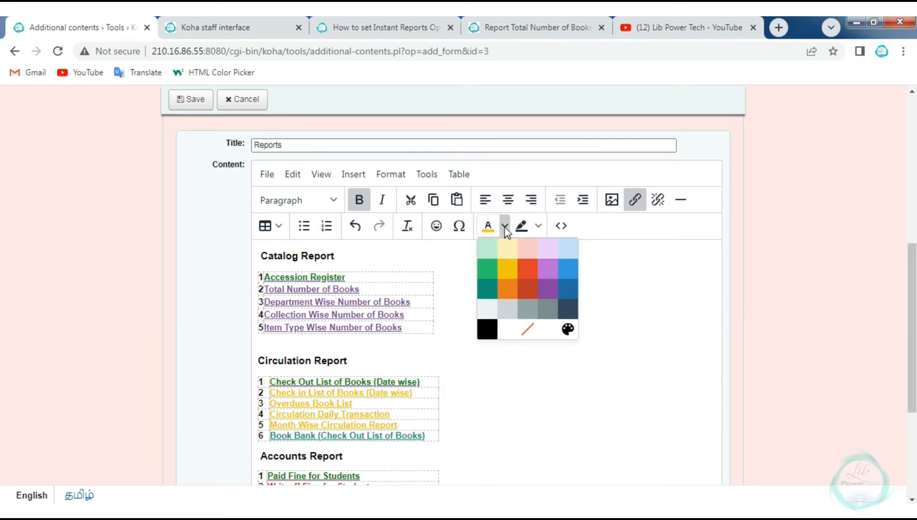
{"action": "left_click", "coordinate": [522, 295]}
{"action": "scroll", "coordinate": [560, 378], "scroll_direction": "down", "scroll_amount": 4}
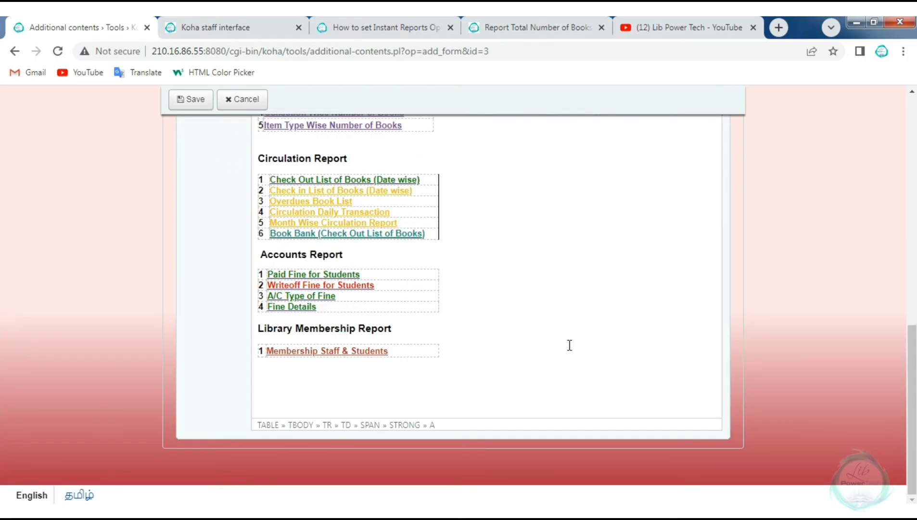
{"action": "scroll", "coordinate": [411, 289], "scroll_direction": "up", "scroll_amount": 4}
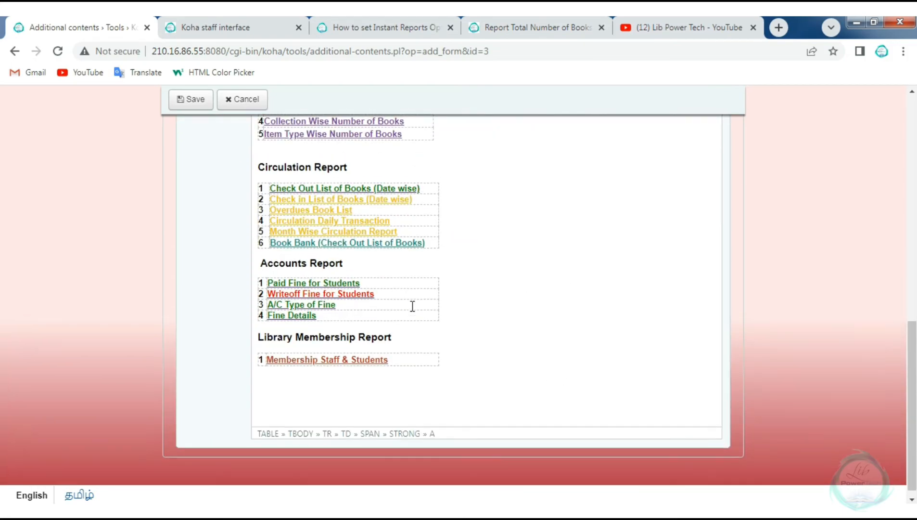
{"action": "scroll", "coordinate": [342, 264], "scroll_direction": "up", "scroll_amount": 3}
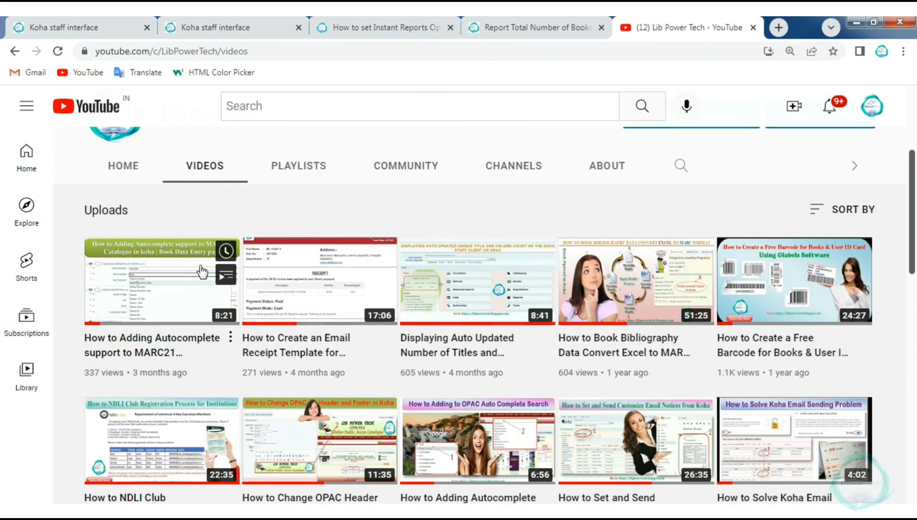
Look through the uploaded videos on the Lib Power Tech YouTube channel and return to the start of the page.
{"action": "scroll", "coordinate": [291, 246], "scroll_direction": "down", "scroll_amount": 3}
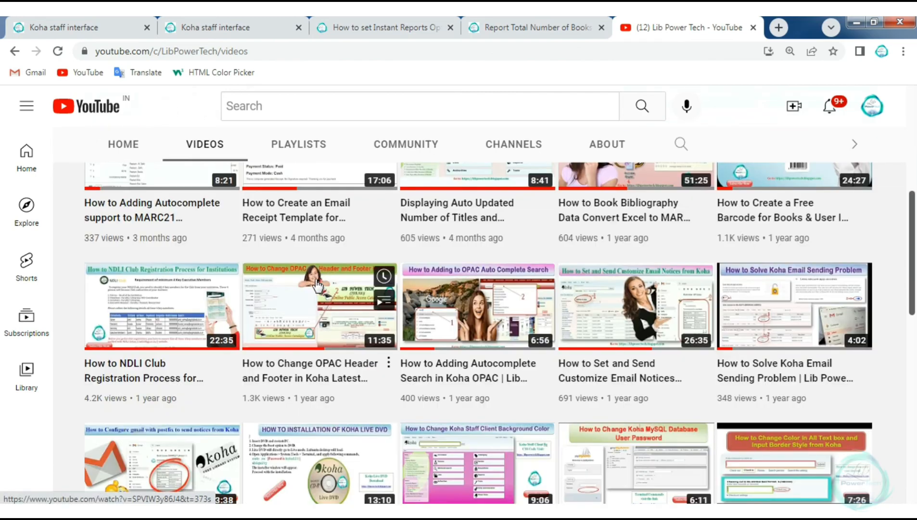
{"action": "scroll", "coordinate": [317, 293], "scroll_direction": "up", "scroll_amount": 2}
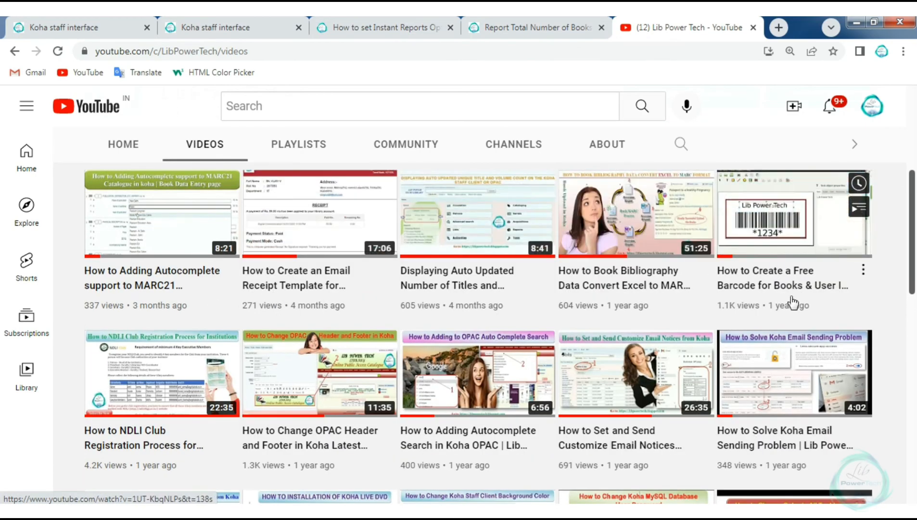
{"action": "scroll", "coordinate": [728, 414], "scroll_direction": "down", "scroll_amount": 3}
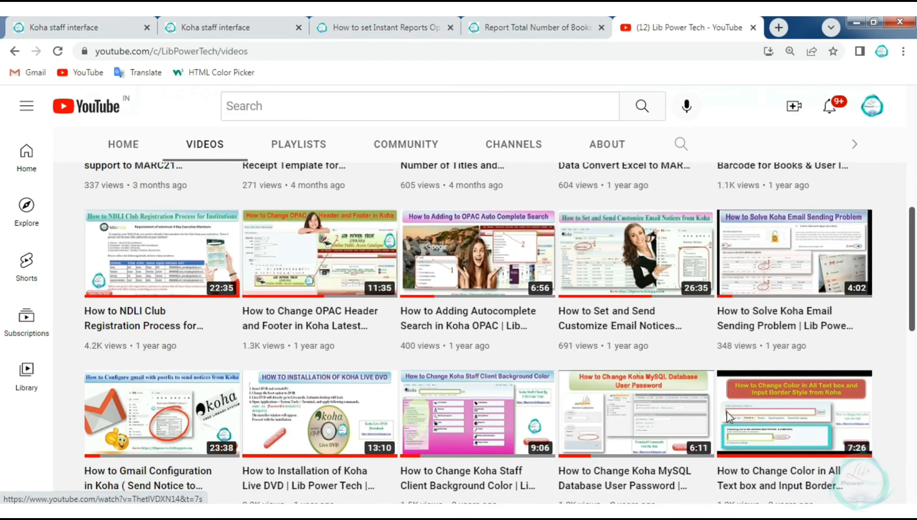
{"action": "scroll", "coordinate": [728, 414], "scroll_direction": "down", "scroll_amount": 3}
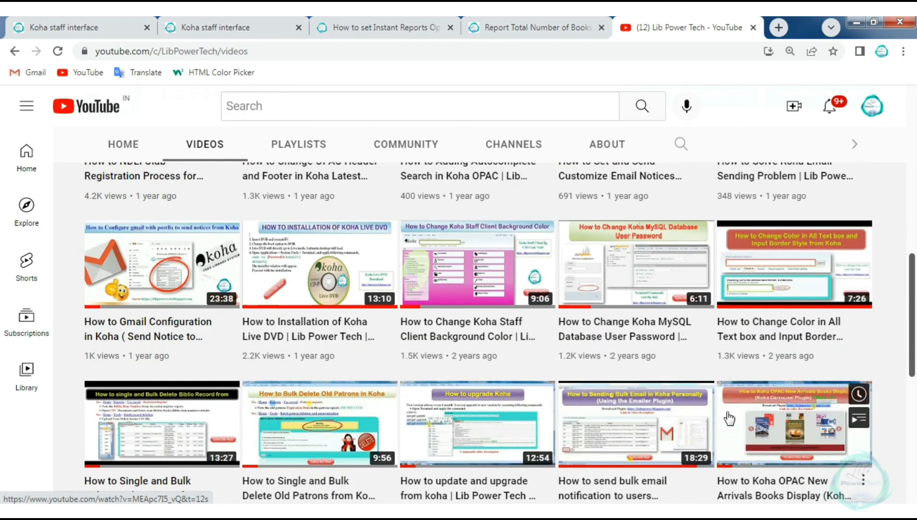
{"action": "scroll", "coordinate": [729, 418], "scroll_direction": "down", "scroll_amount": 4}
{"action": "scroll", "coordinate": [730, 417], "scroll_direction": "down", "scroll_amount": 4}
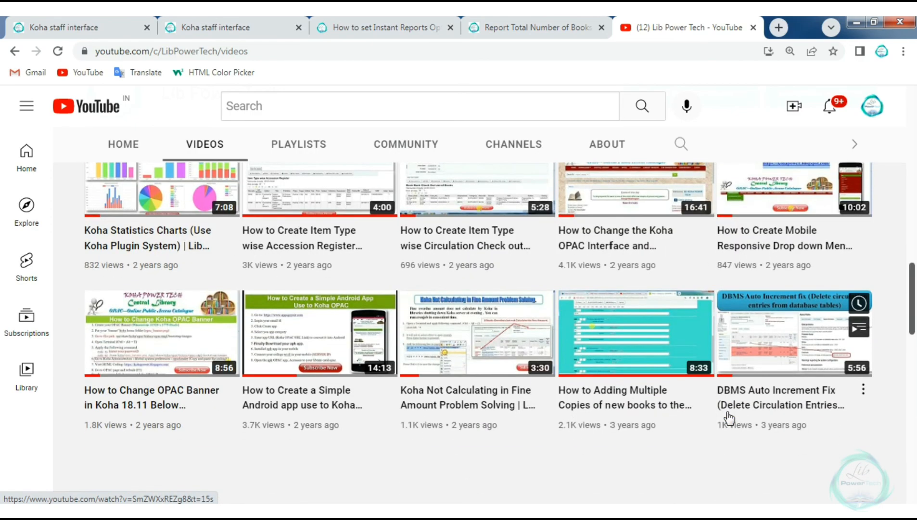
{"action": "scroll", "coordinate": [730, 417], "scroll_direction": "down", "scroll_amount": 4}
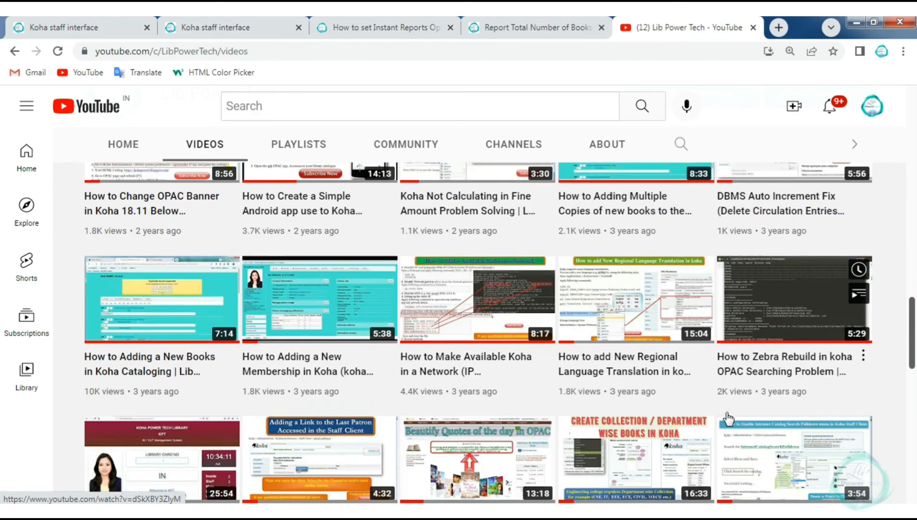
{"action": "scroll", "coordinate": [730, 418], "scroll_direction": "down", "scroll_amount": 4}
{"action": "scroll", "coordinate": [728, 418], "scroll_direction": "down", "scroll_amount": 4}
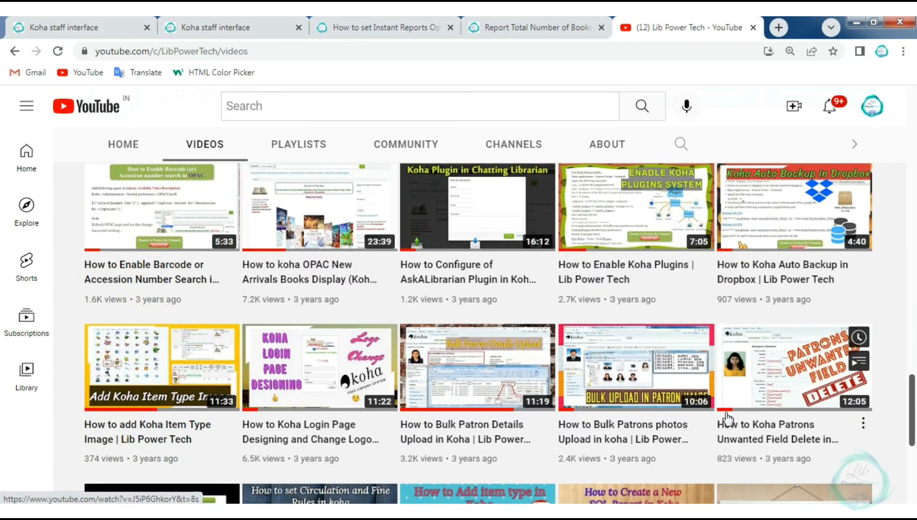
{"action": "scroll", "coordinate": [728, 417], "scroll_direction": "down", "scroll_amount": 1}
{"action": "scroll", "coordinate": [725, 411], "scroll_direction": "down", "scroll_amount": 3}
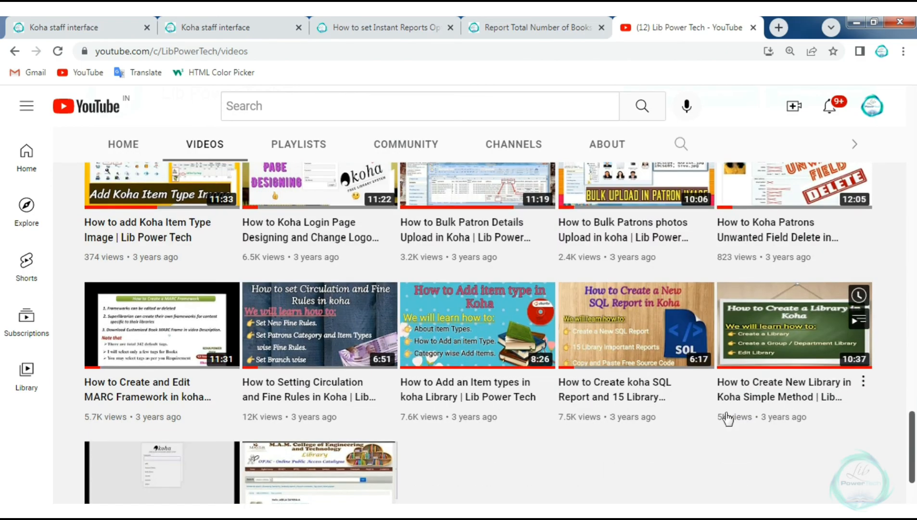
{"action": "left_click", "coordinate": [872, 110]}
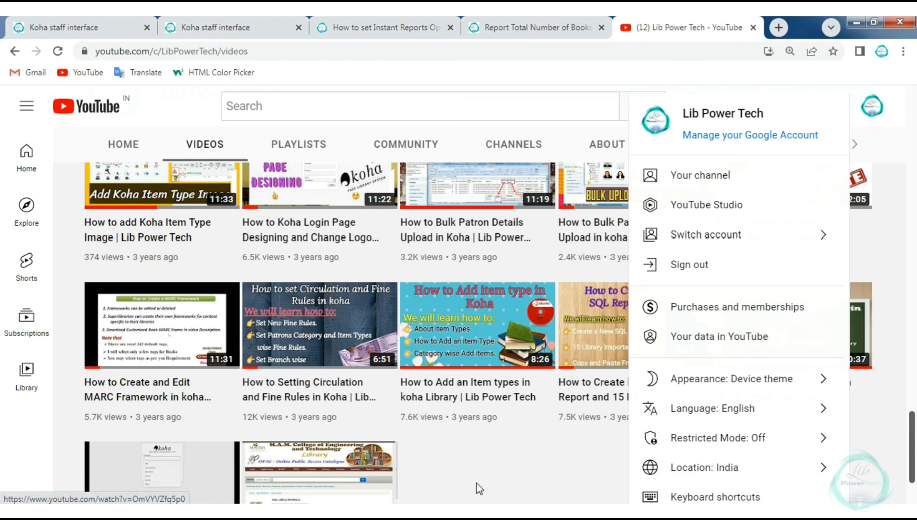
{"action": "left_click", "coordinate": [511, 462]}
{"action": "scroll", "coordinate": [511, 463], "scroll_direction": "up", "scroll_amount": 4}
{"action": "scroll", "coordinate": [512, 462], "scroll_direction": "up", "scroll_amount": 15}
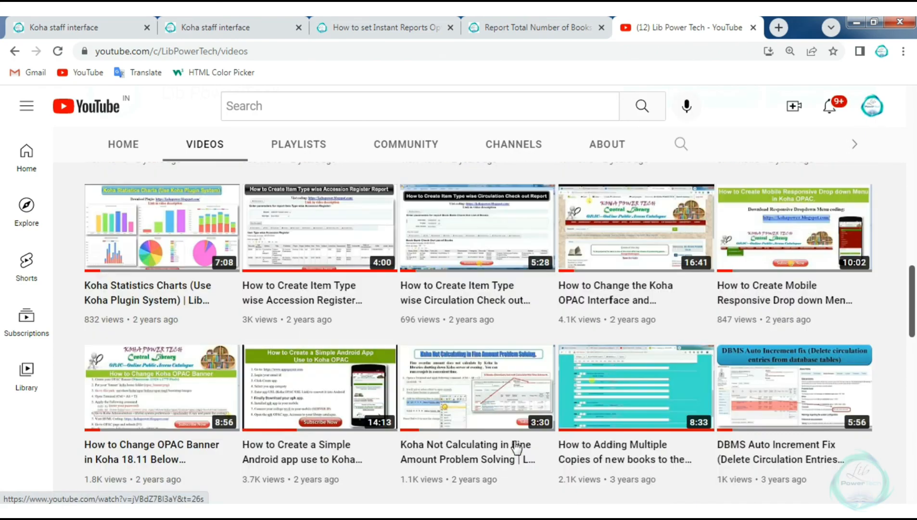
{"action": "scroll", "coordinate": [516, 447], "scroll_direction": "up", "scroll_amount": 5}
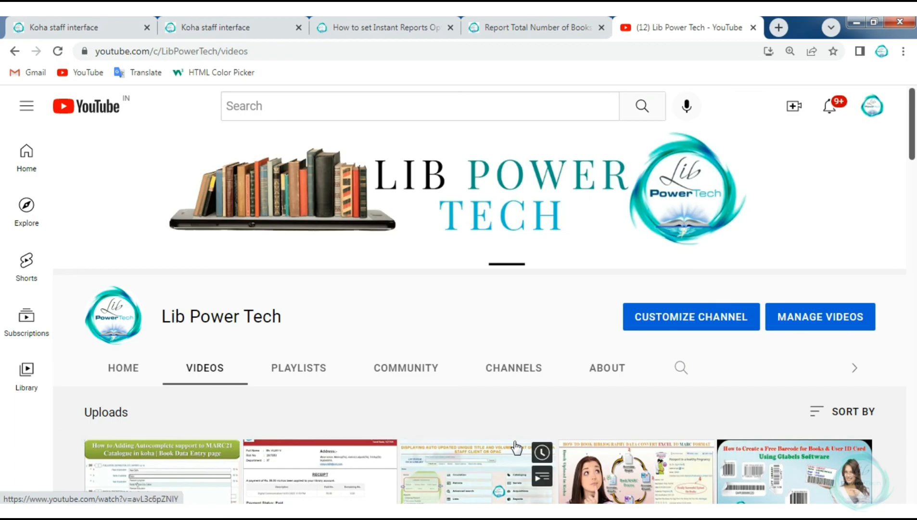